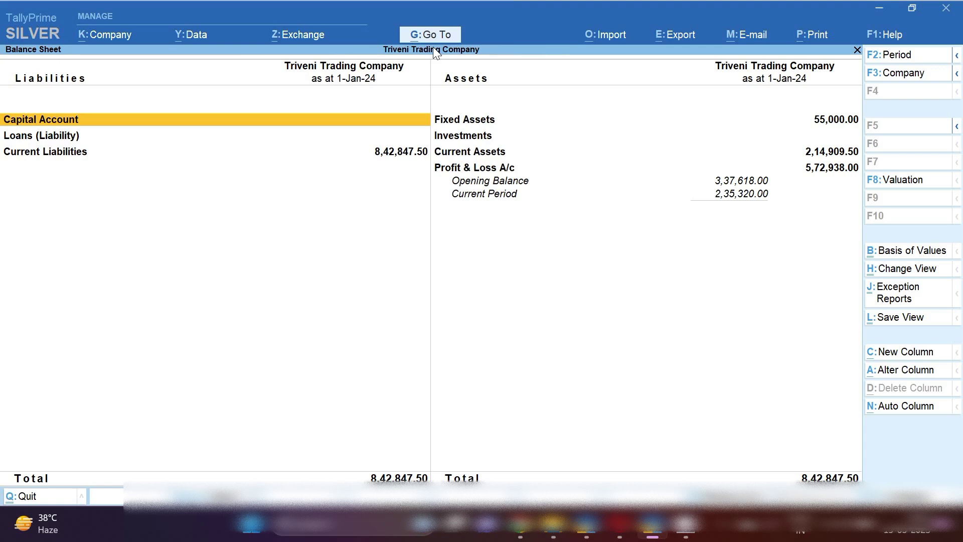
# Step: Examine the input and output CGST and SGST balances in Duties & Taxes under Current Liabilities, and return to the Gateway of Tally
pyautogui.press('Down')
pyautogui.press('Down')
pyautogui.press('Return')
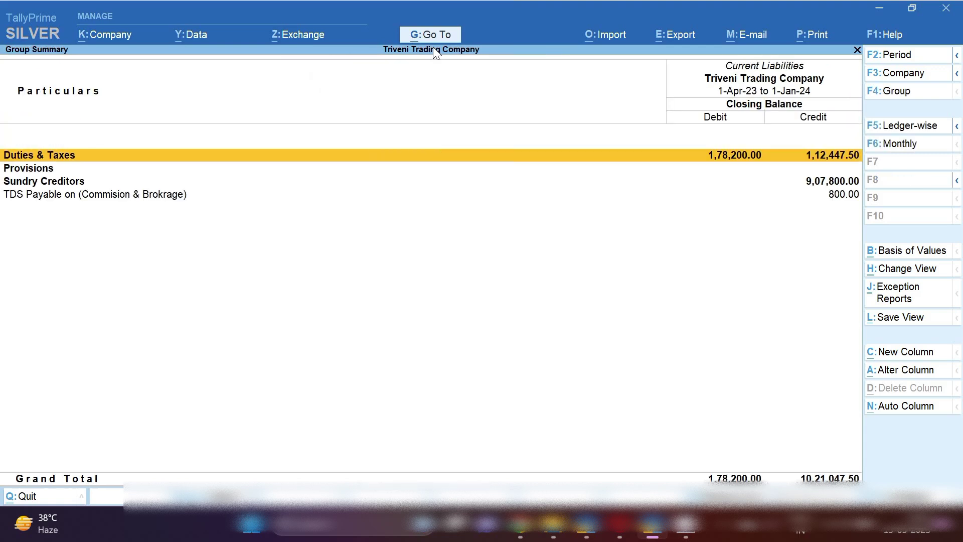
pyautogui.press('Return')
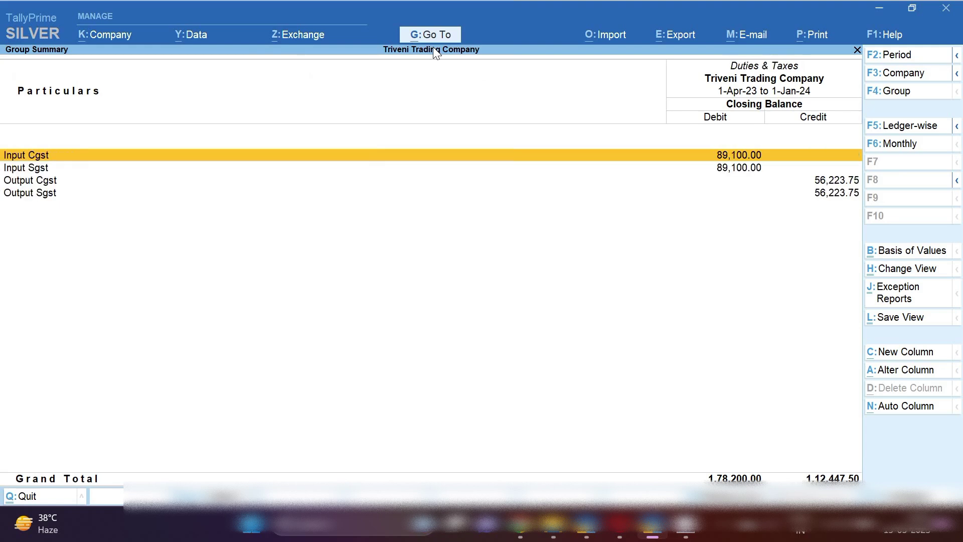
pyautogui.press('Down')
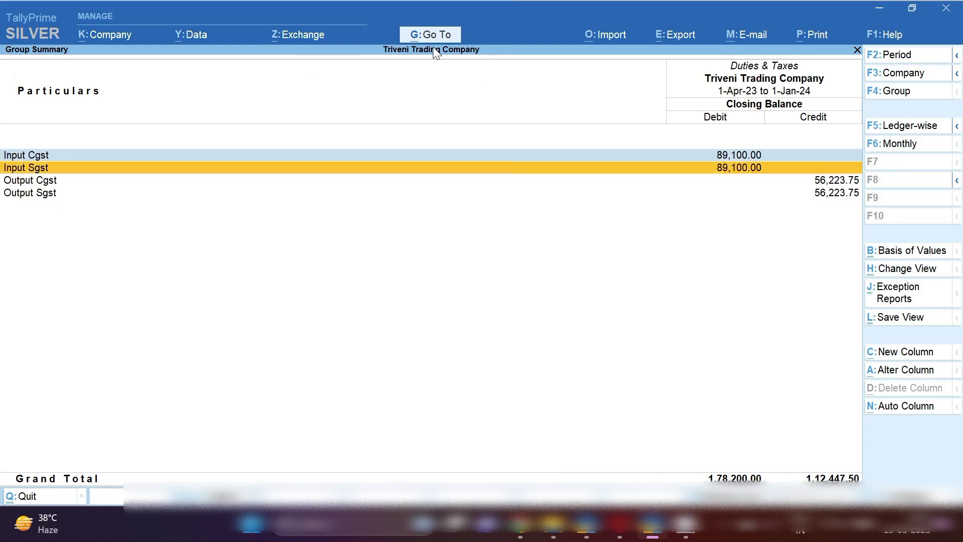
pyautogui.press('Up')
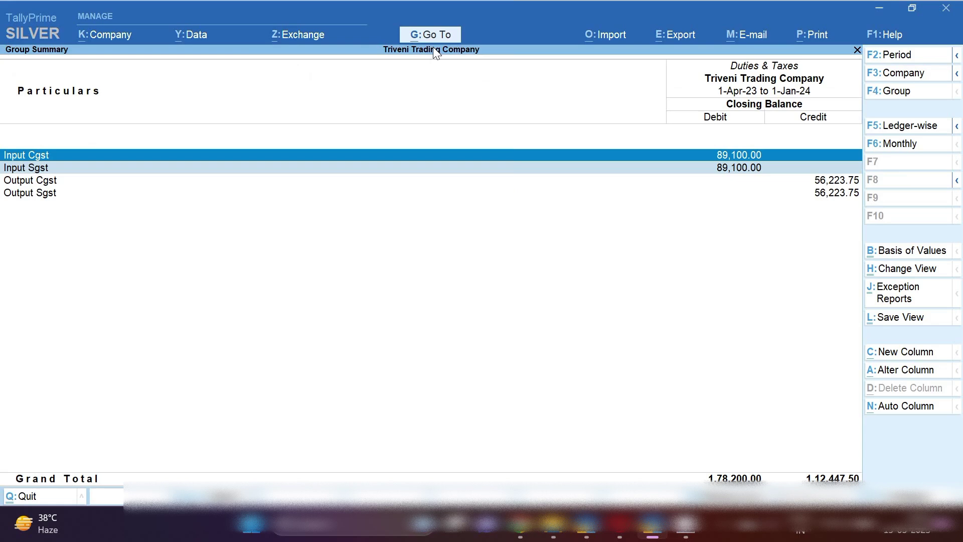
pyautogui.press('Down')
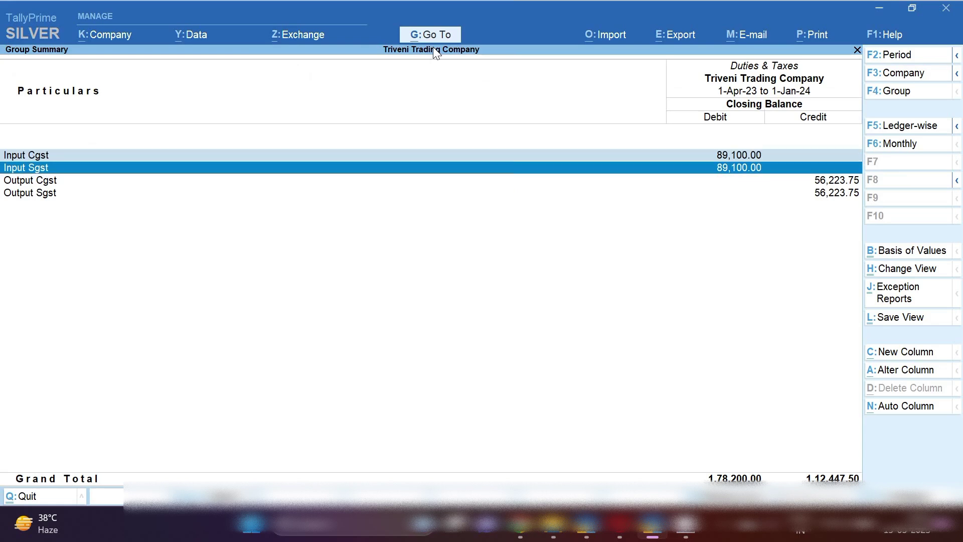
pyautogui.press('Down')
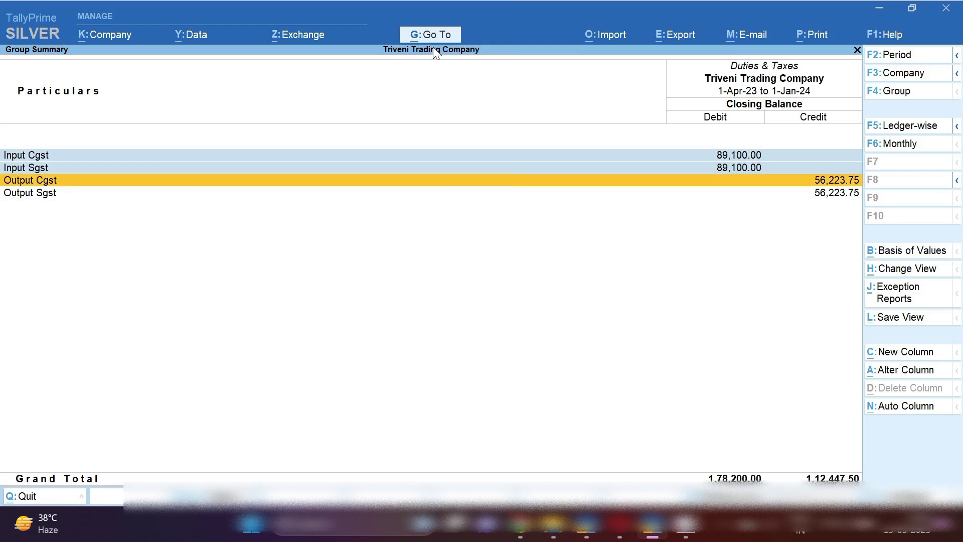
pyautogui.press('Down')
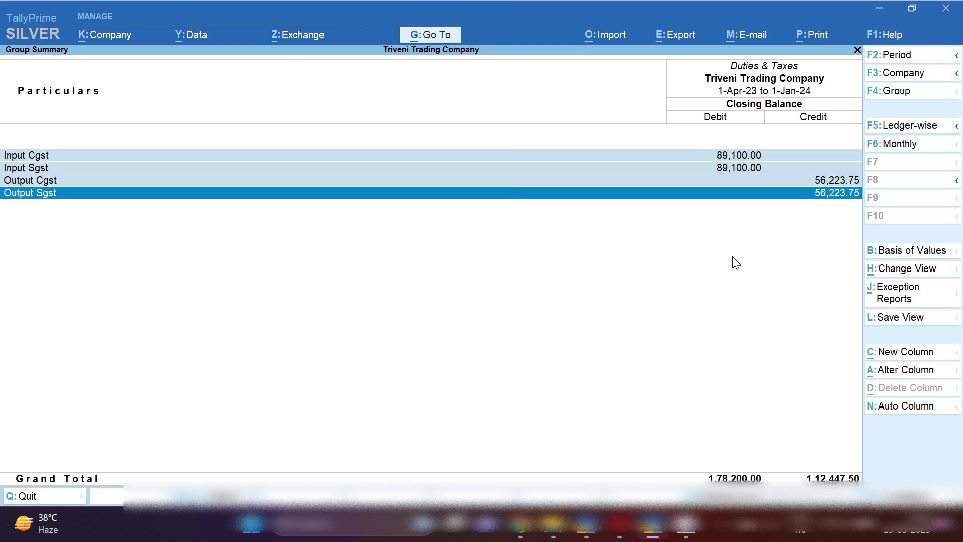
pyautogui.press('Escape')
pyautogui.press('Escape')
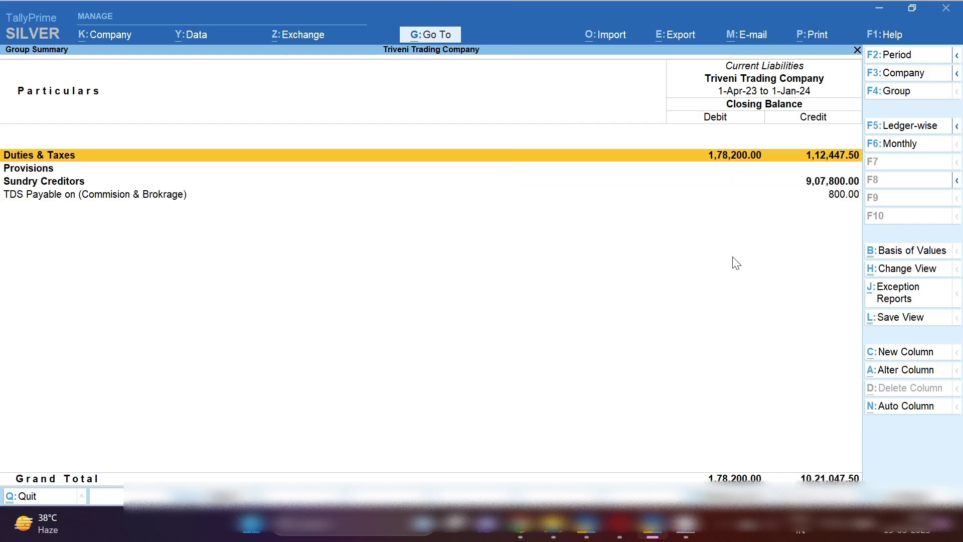
pyautogui.press('Escape')
pyautogui.press('Escape')
pyautogui.press('Escape')
pyautogui.press('Escape')
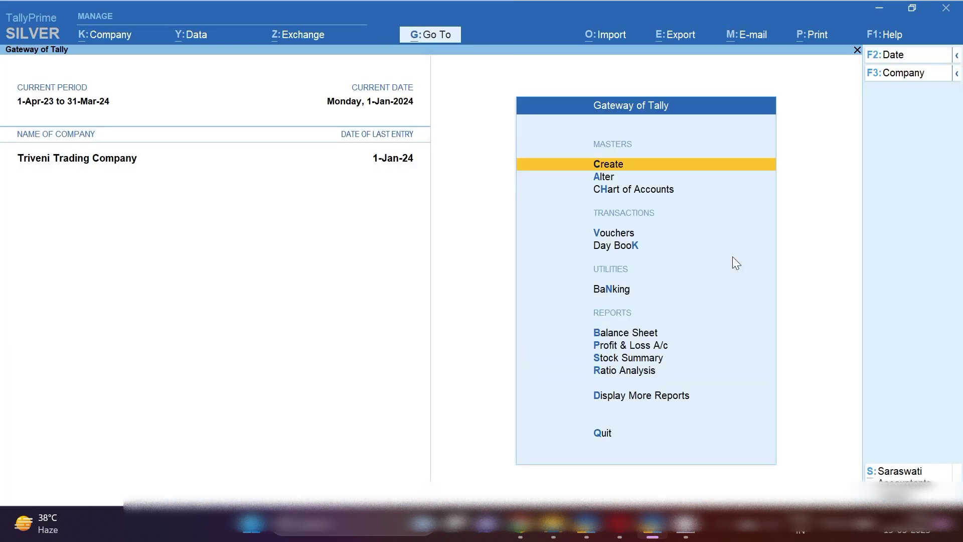
# Step: Start a new journal voucher and set its date to 30-Apr-23
pyautogui.press('v')
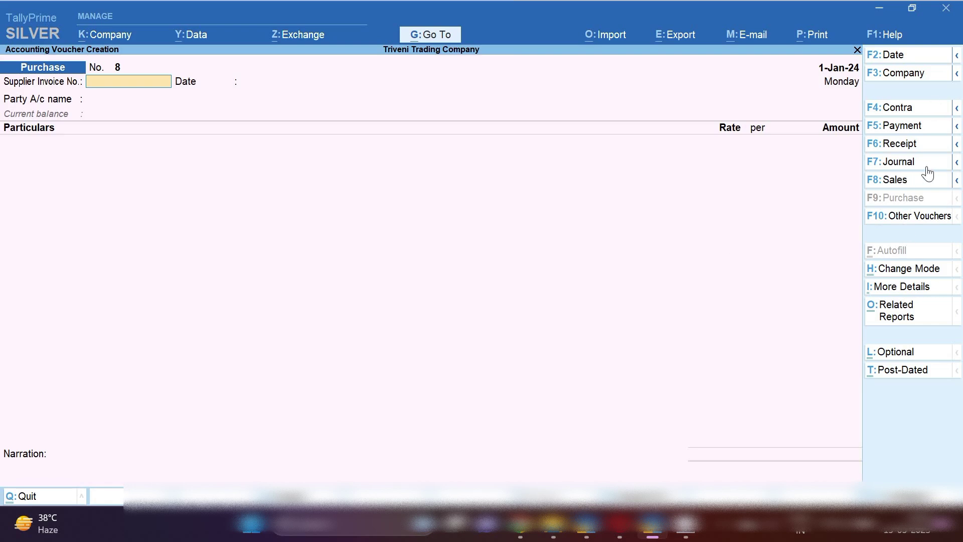
pyautogui.click(898, 161)
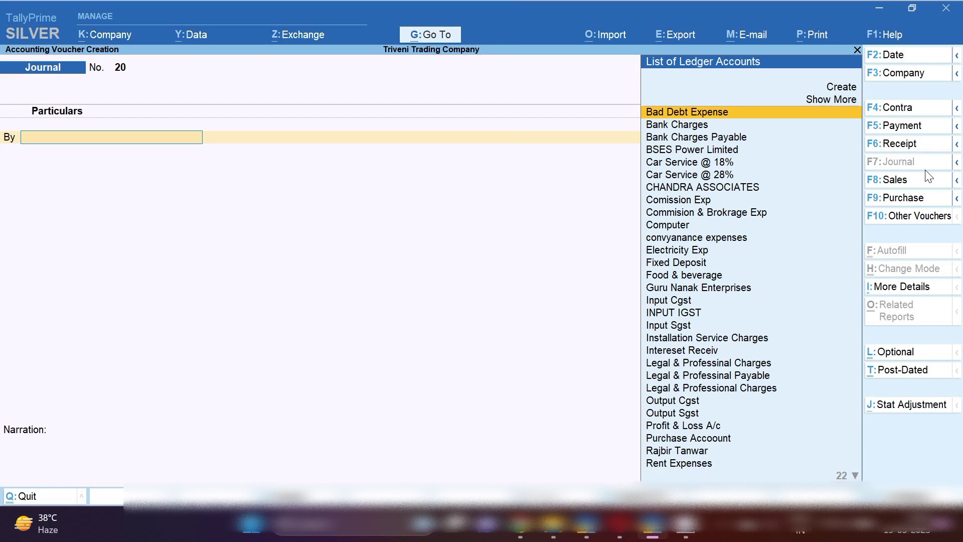
pyautogui.press('F2')
pyautogui.write('30.4')
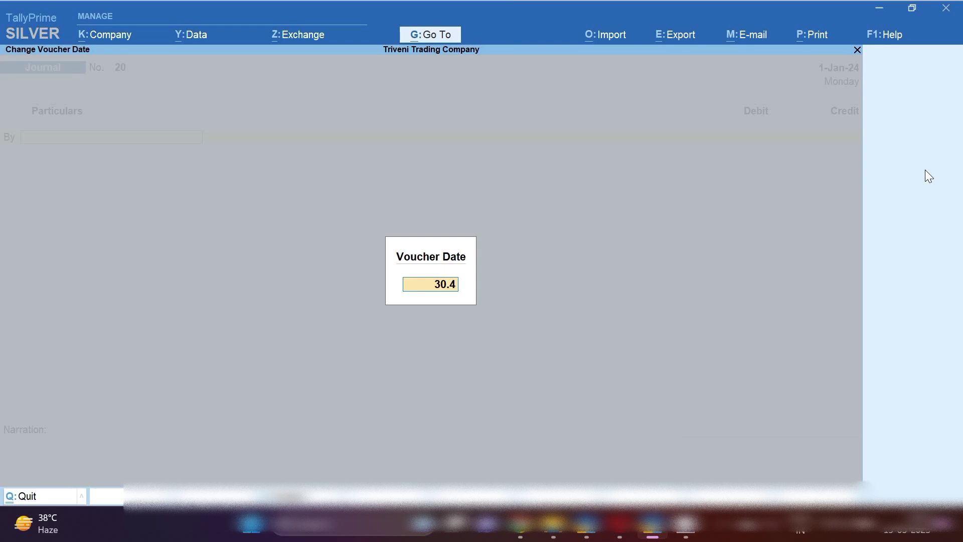
pyautogui.press('Return')
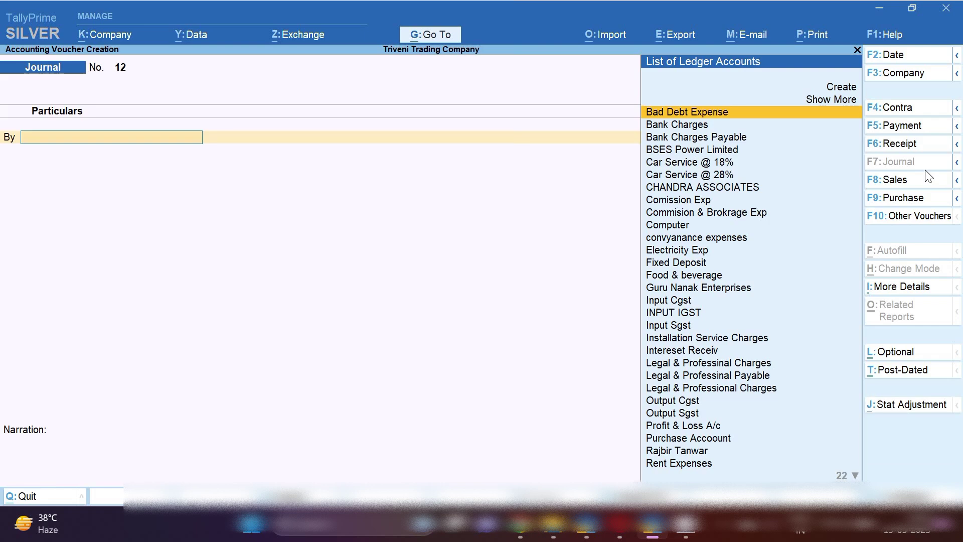
# Step: Debit the Output Cgst ledger with 56,223.75 as the journal's first entry
pyautogui.write('OUT')
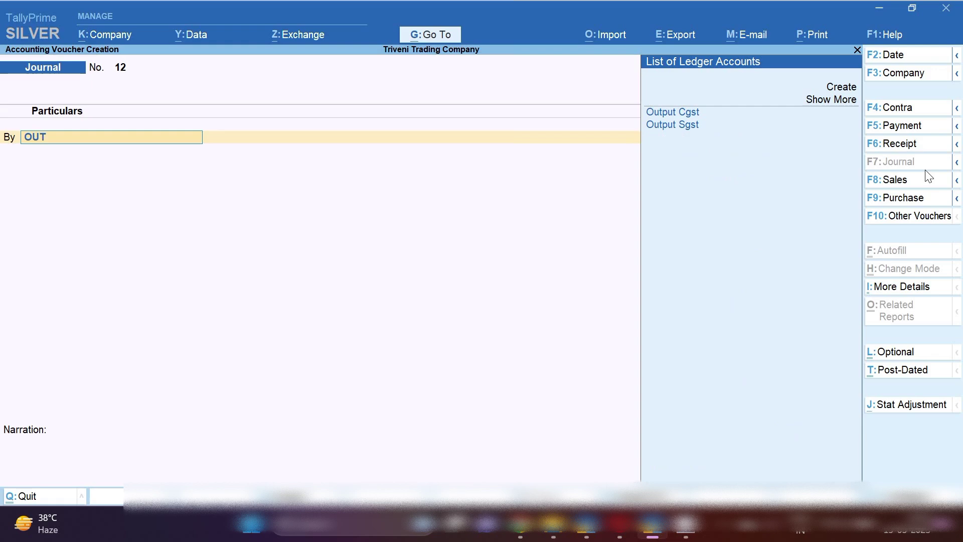
pyautogui.press('Down')
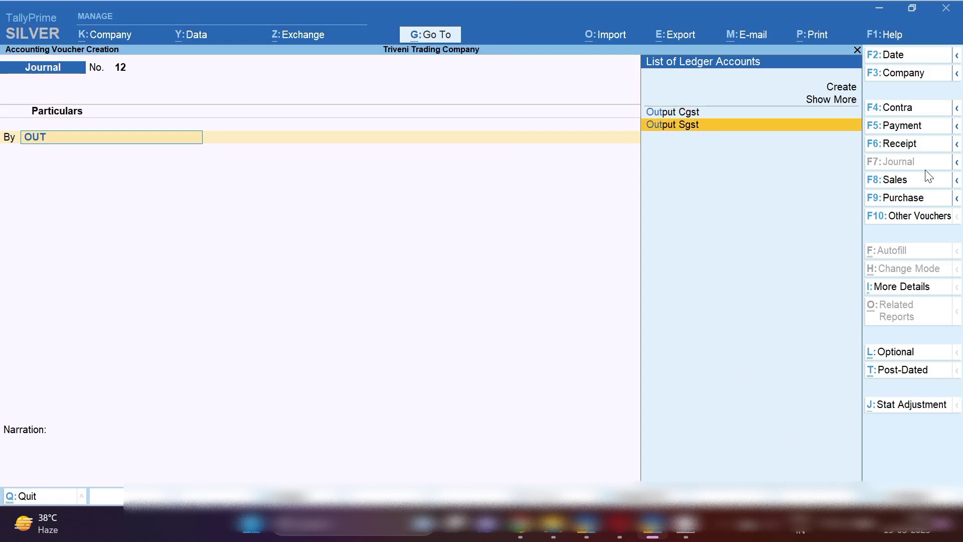
pyautogui.press('Up')
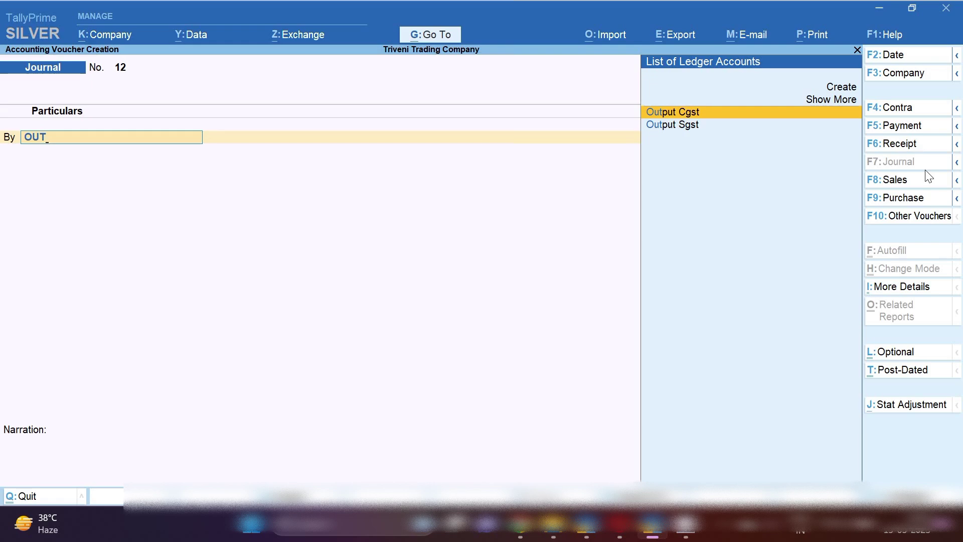
pyautogui.press('Return')
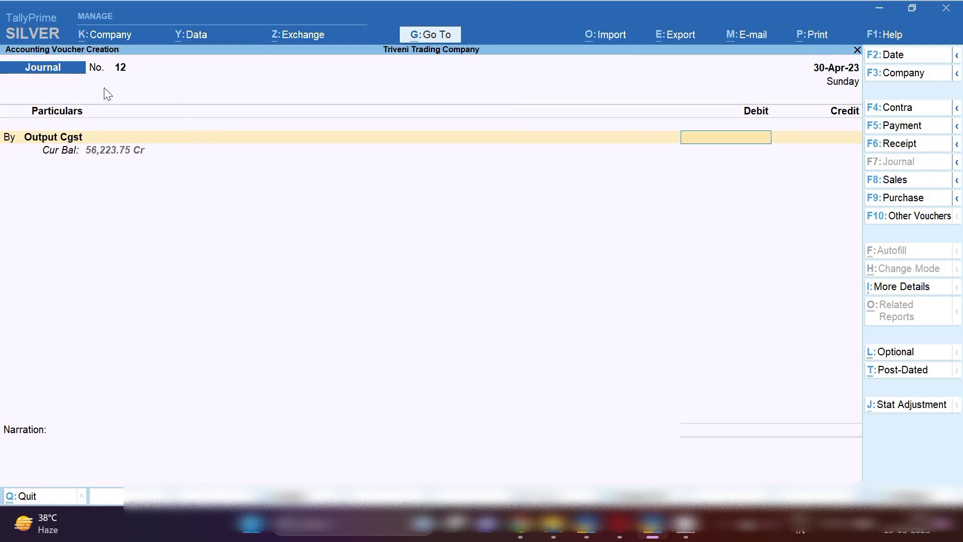
pyautogui.write('56223.75')
pyautogui.press('Return')
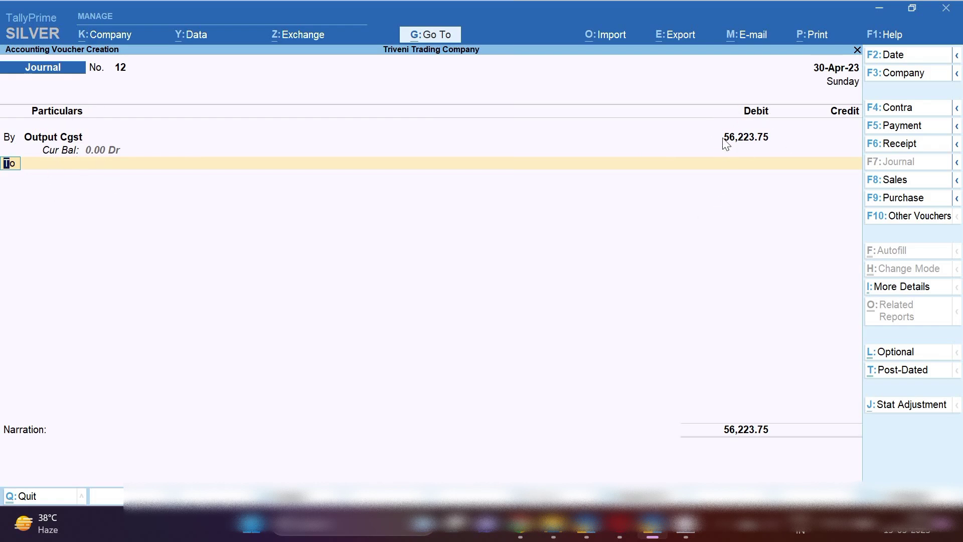
# Step: Add a second debit entry for the Output Sgst ledger with an amount of 56,223.75
pyautogui.write('B')
pyautogui.press('Return')
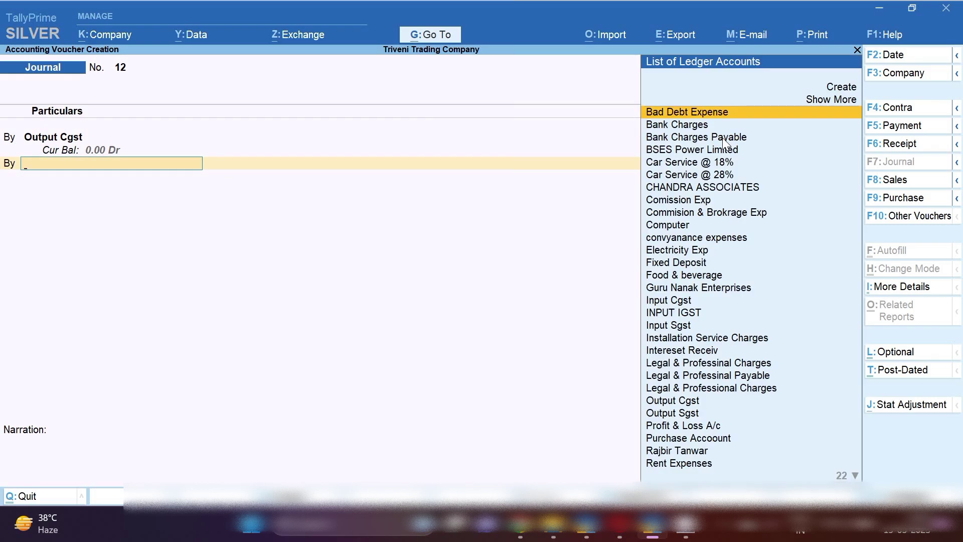
pyautogui.write('SGS')
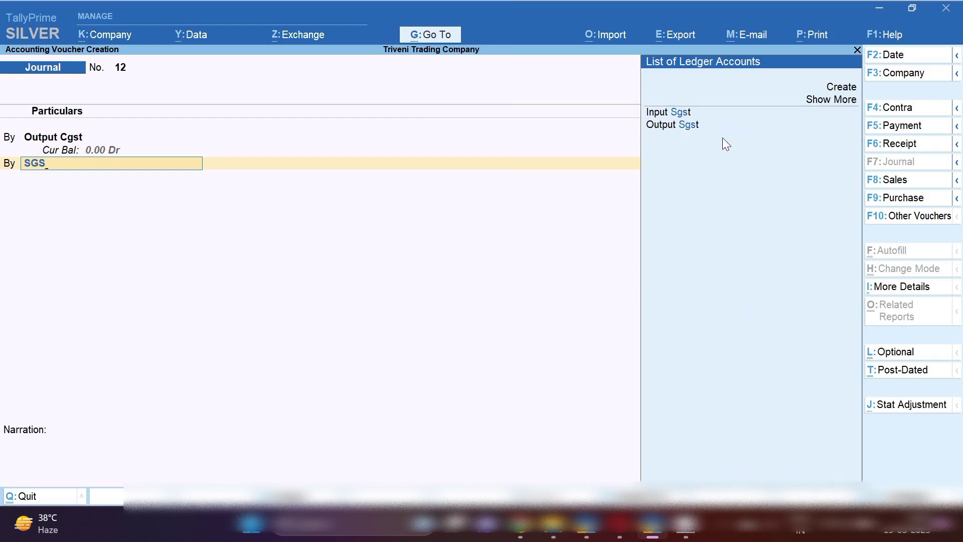
pyautogui.press('Down')
pyautogui.press('Return')
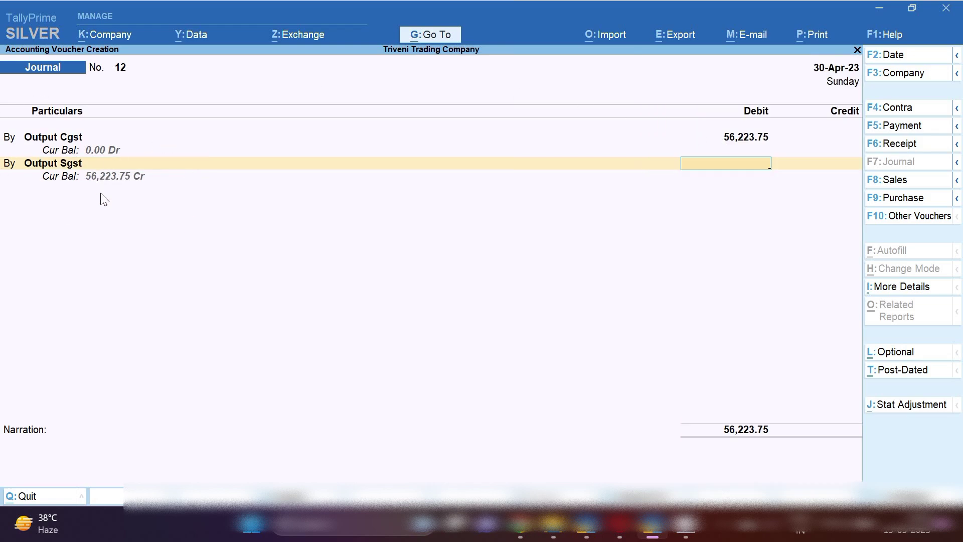
pyautogui.write('56223.75')
pyautogui.press('Return')
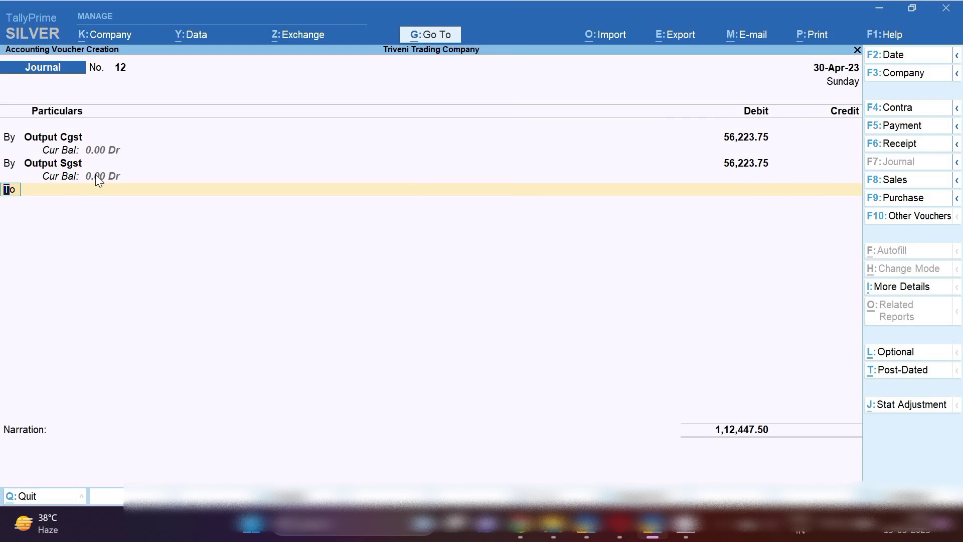
# Step: Credit the Input Cgst ledger with 56,223.75 in the journal voucher
pyautogui.press('Return')
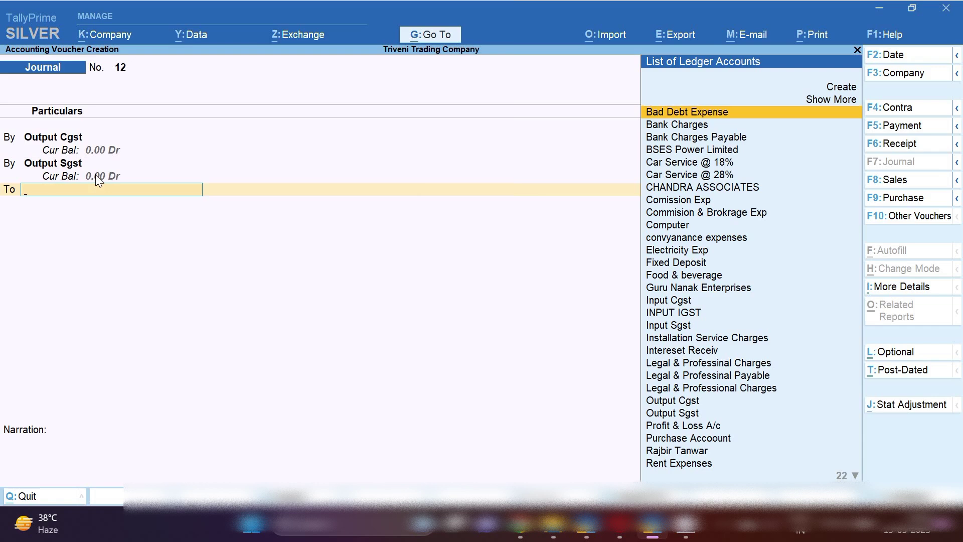
pyautogui.write('CGS')
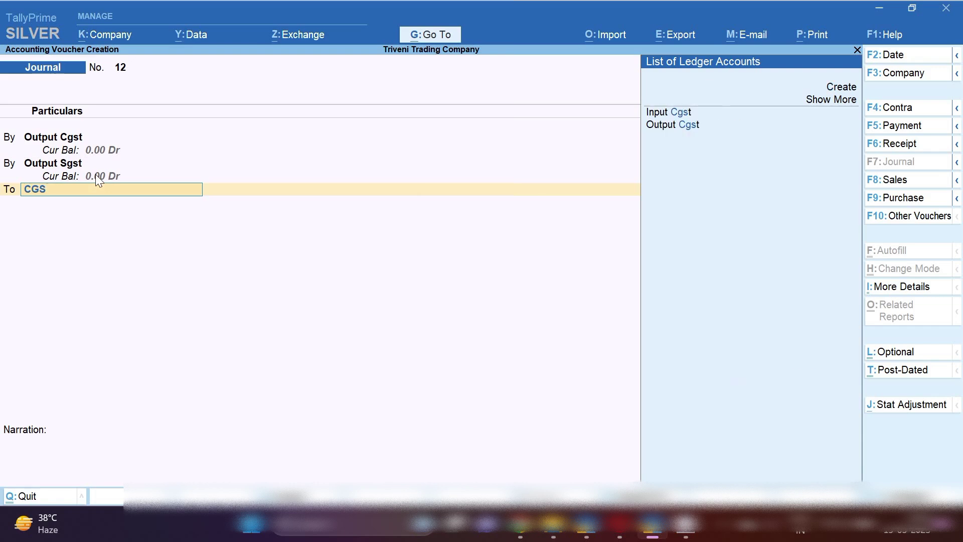
pyautogui.press('Down')
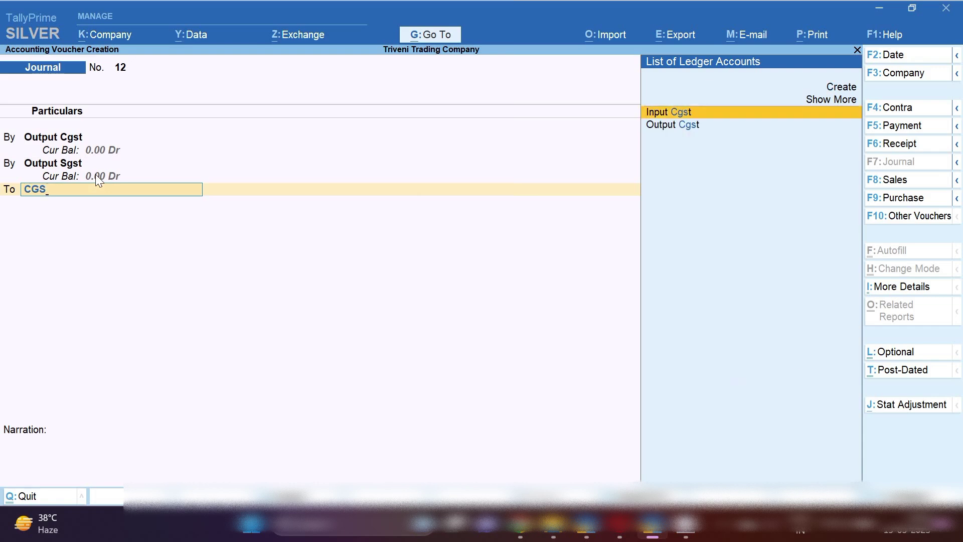
pyautogui.press('Return')
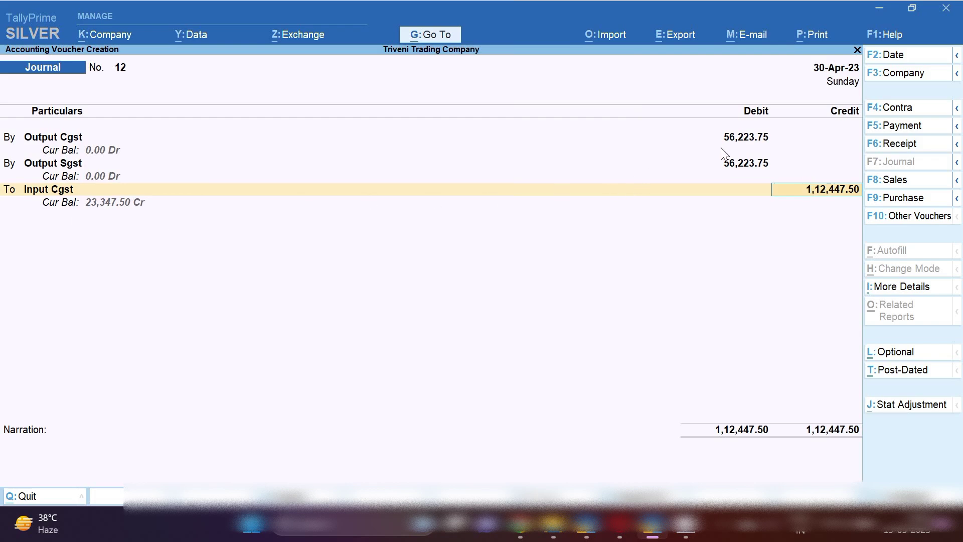
pyautogui.write('56223.75')
pyautogui.press('Return')
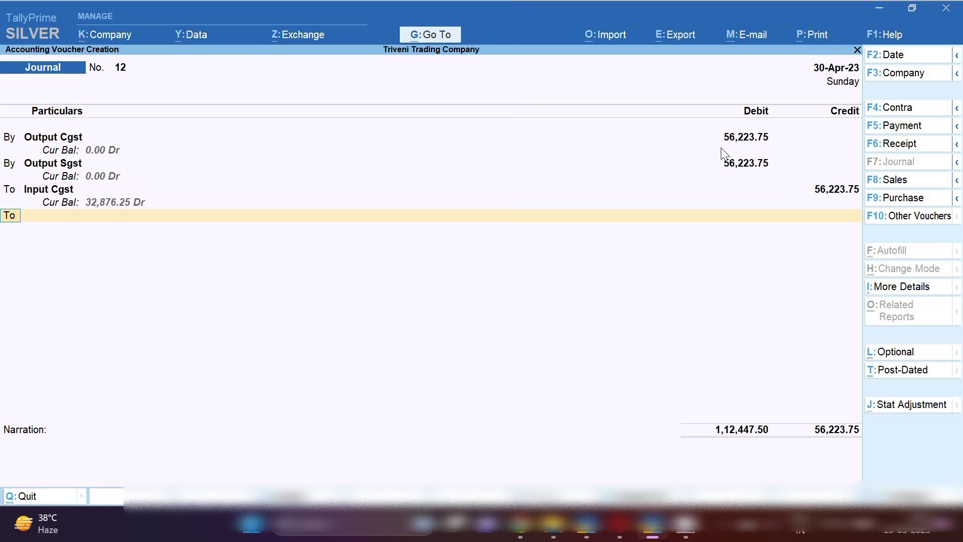
# Step: Add a credit entry for the Input Sgst ledger with the balancing amount of 56,223.75
pyautogui.press('Return')
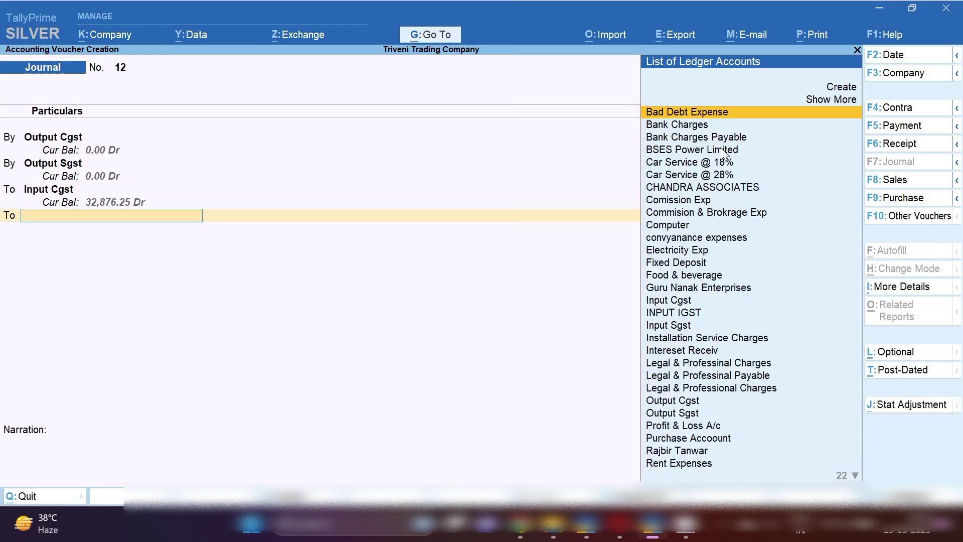
pyautogui.write('SGS')
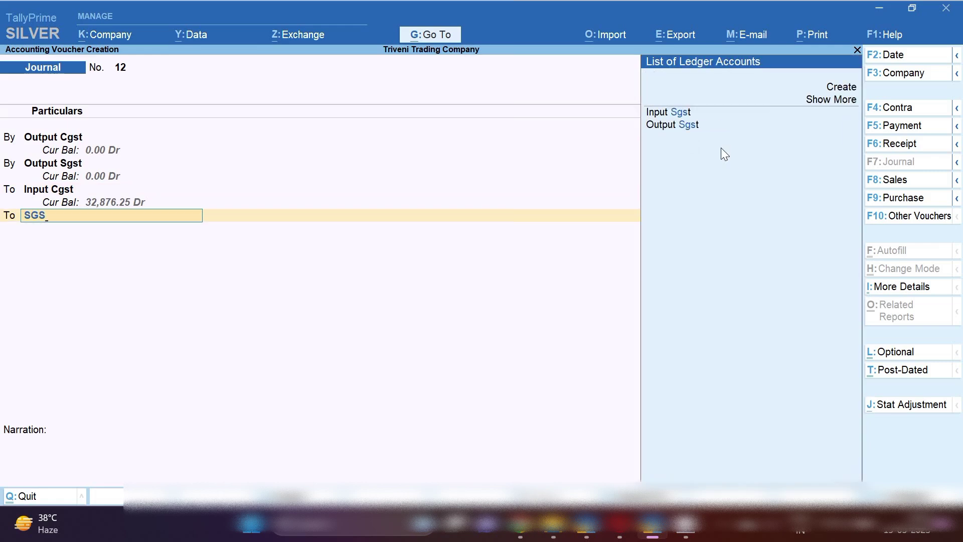
pyautogui.press('Down')
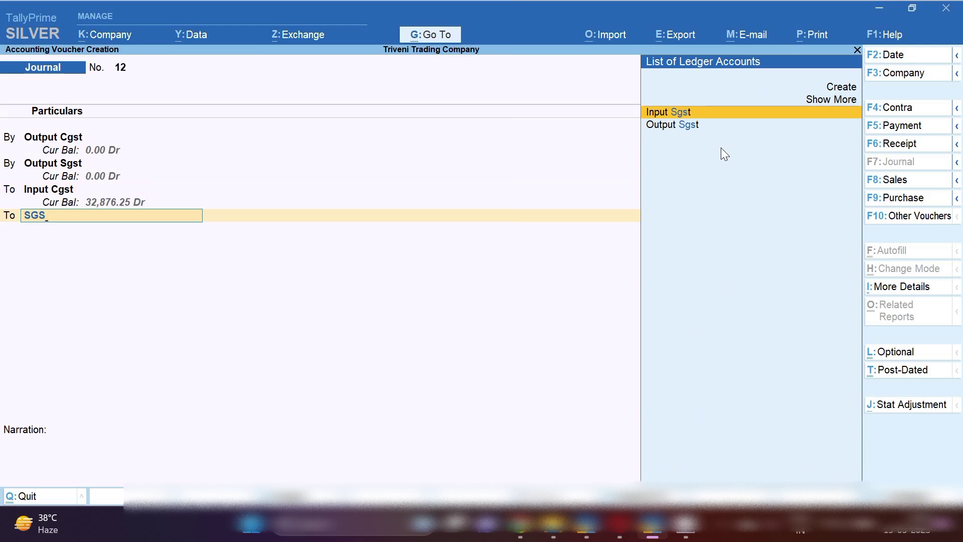
pyautogui.press('Return')
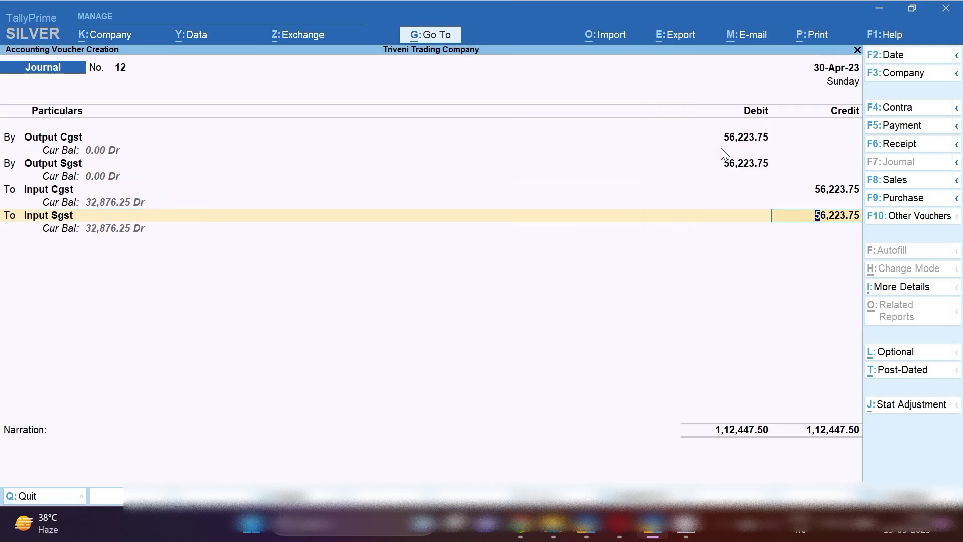
# Step: Enter the narration "GST ADJUSTMENT ENTRY FOR THE MONTH OF APRIL" and save the journal voucher
pyautogui.click(40, 461)
pyautogui.write('GST')
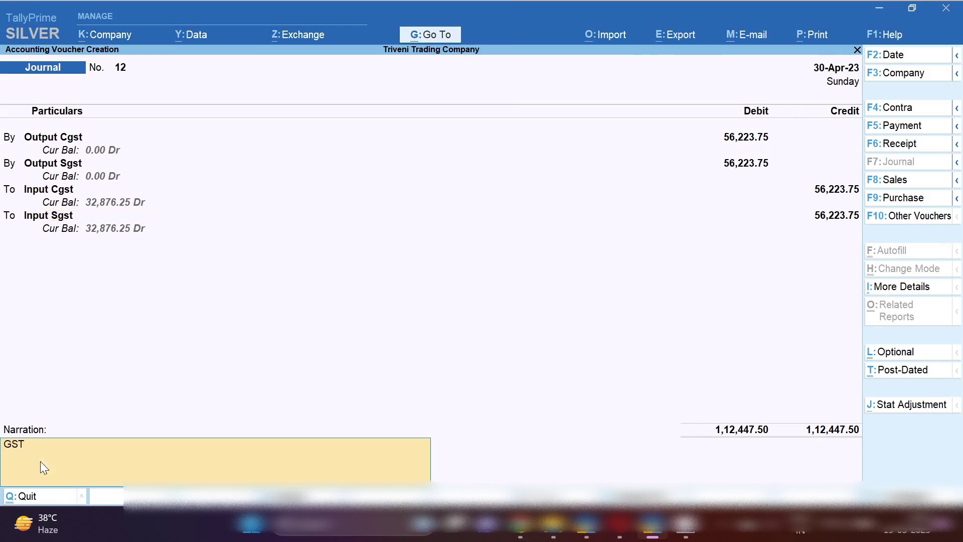
pyautogui.write(' ADJUSTMENT ENTRY FOR')
pyautogui.write('THE MONT')
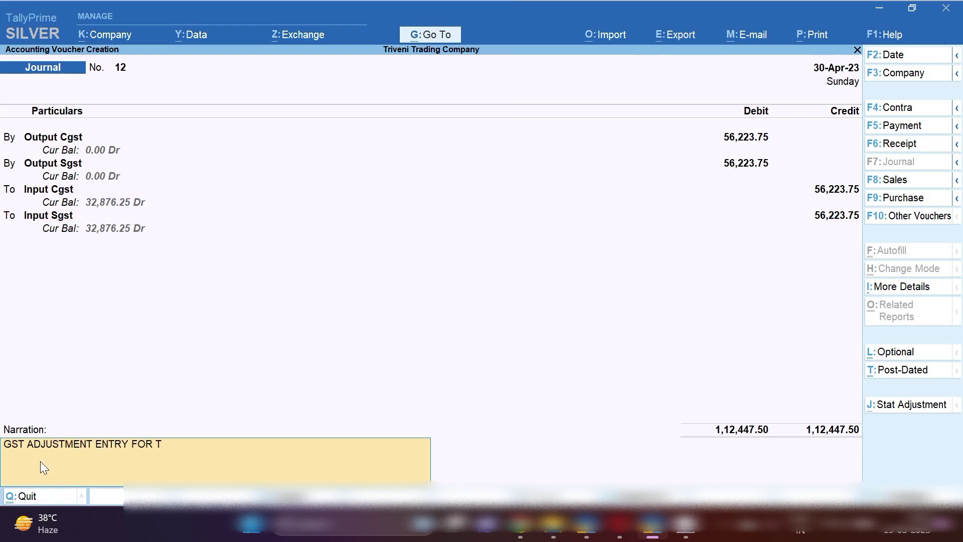
pyautogui.write('H OF APRIL')
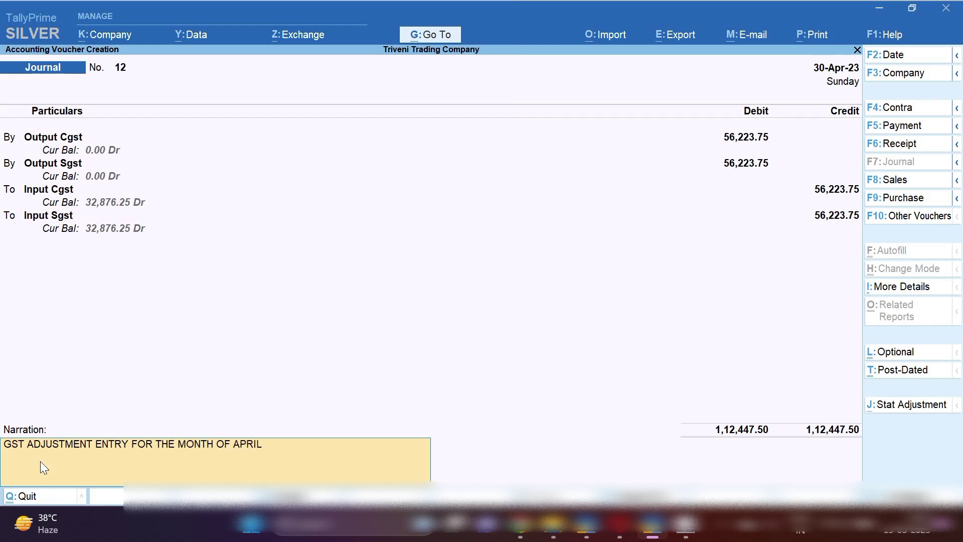
pyautogui.press('Return')
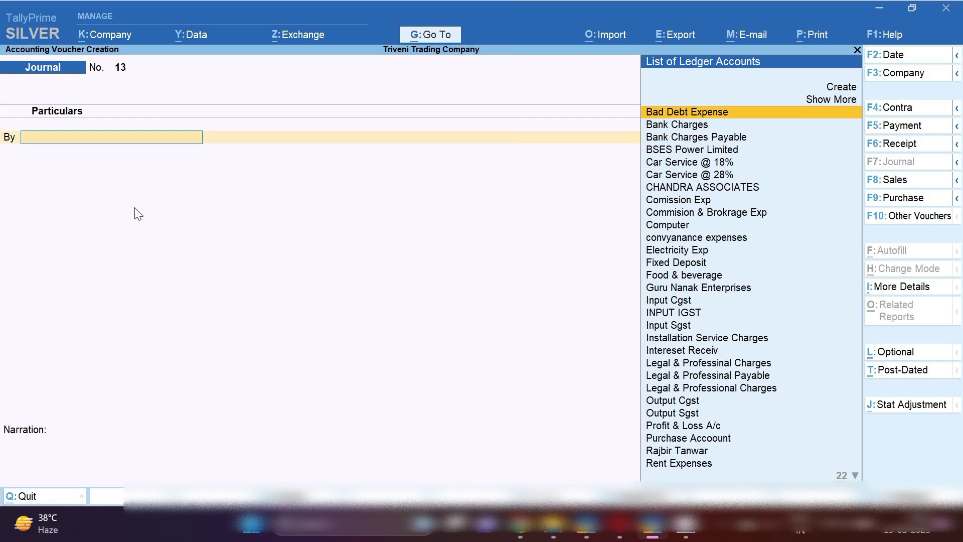
# Step: Open the Balance Sheet report and drill down through Current Liabilities to the Duties & Taxes group summary
pyautogui.click(434, 39)
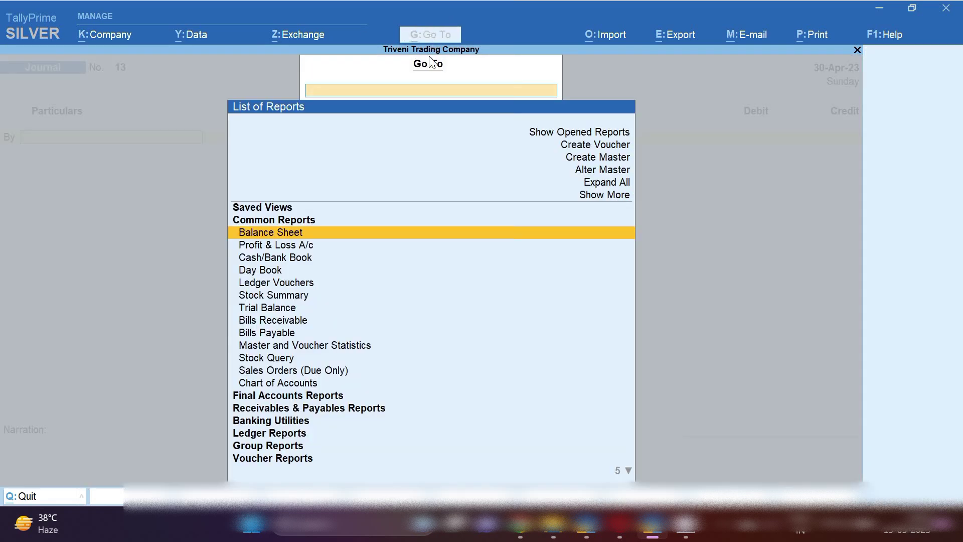
pyautogui.press('Return')
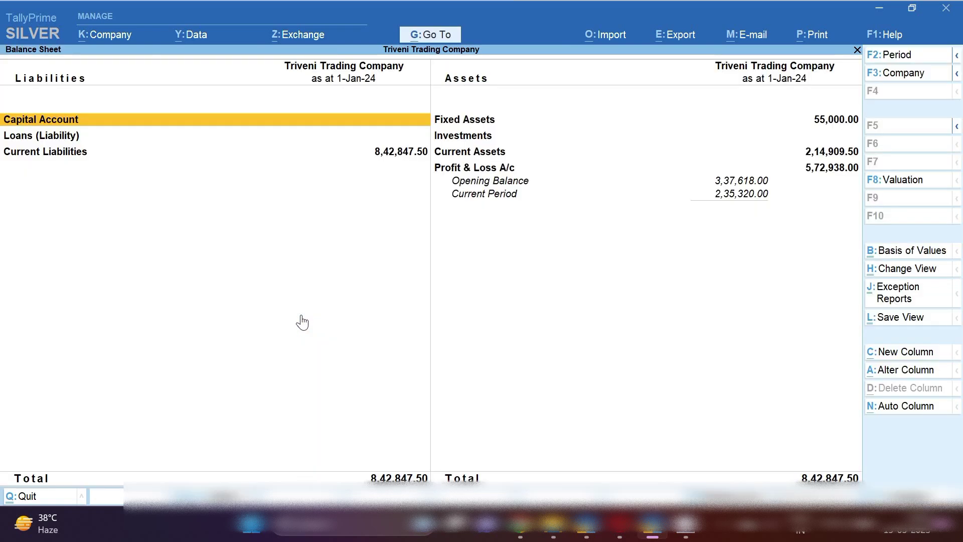
pyautogui.press('Down')
pyautogui.press('Down')
pyautogui.press('Return')
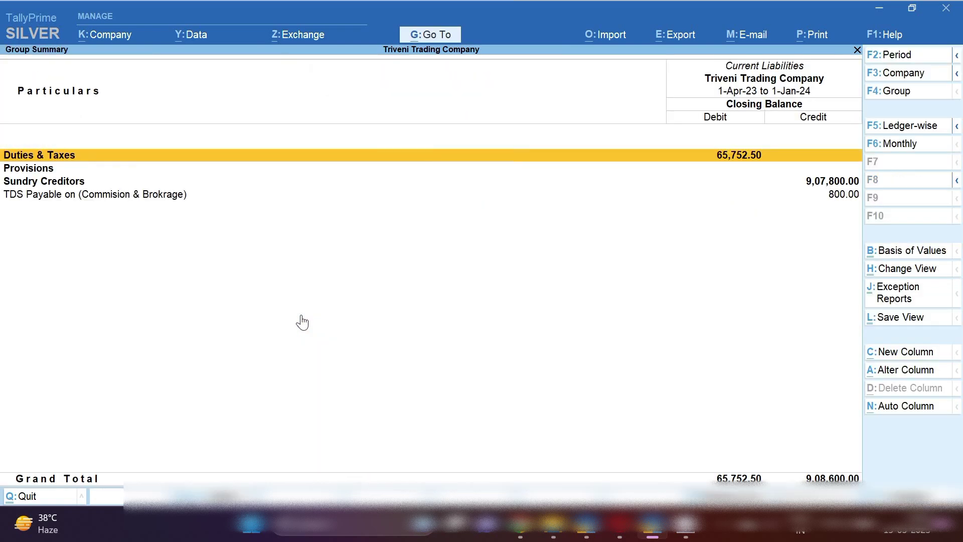
pyautogui.press('Return')
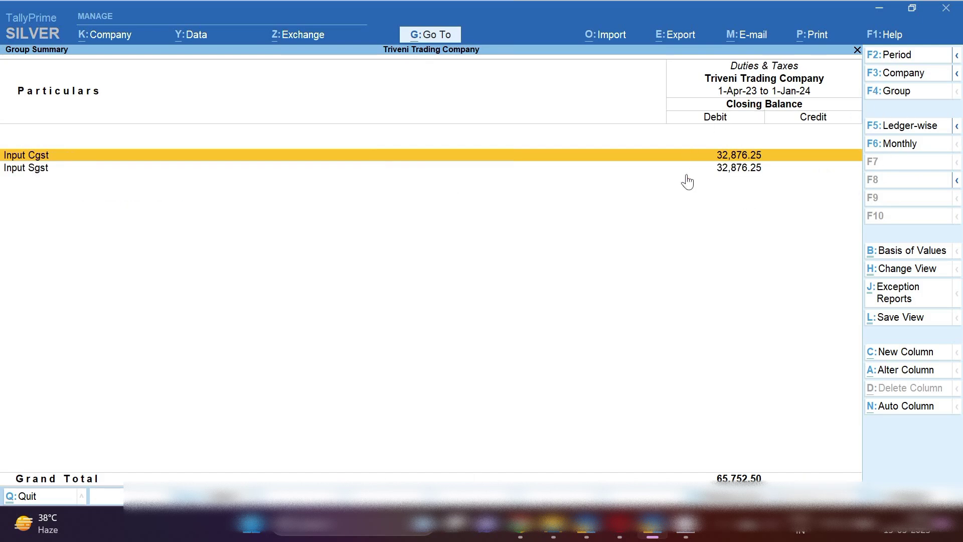
# Step: Open the Input Sgst ledger's monthly summary and display its vouchers for April
pyautogui.press('Down')
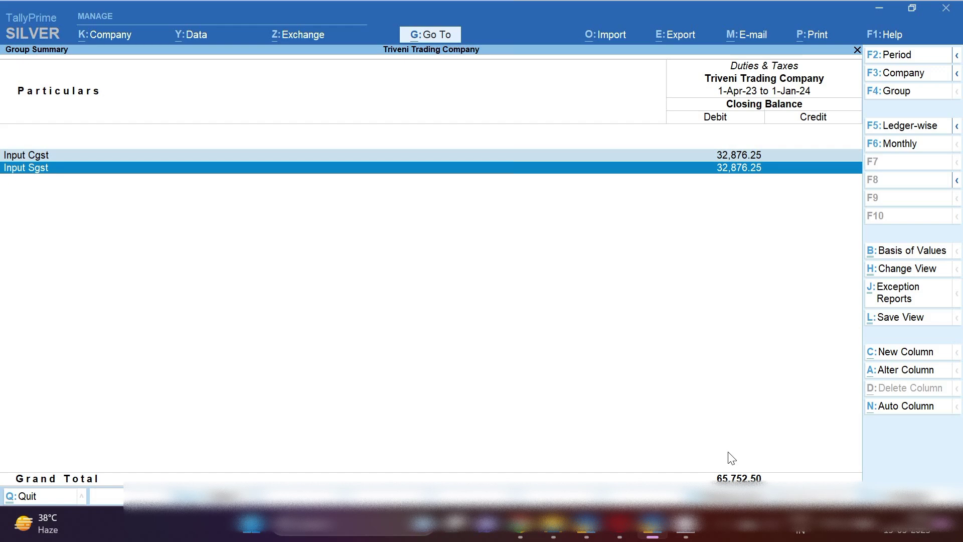
pyautogui.press('Return')
pyautogui.press('Return')
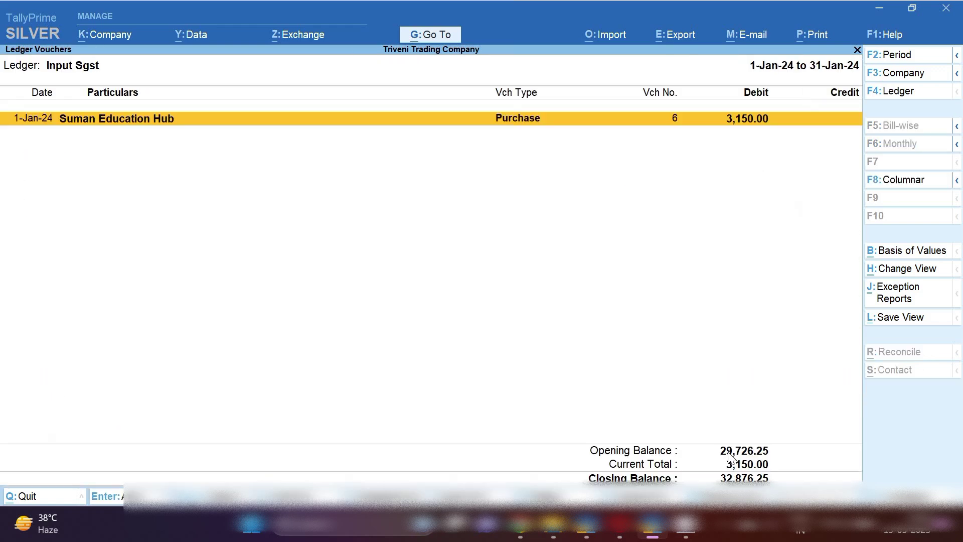
pyautogui.press('Escape')
pyautogui.press('Up')
pyautogui.press('Up')
pyautogui.press('Up')
pyautogui.press('Up')
pyautogui.press('Up')
pyautogui.press('Up')
pyautogui.press('Up')
pyautogui.press('Up')
pyautogui.press('Up')
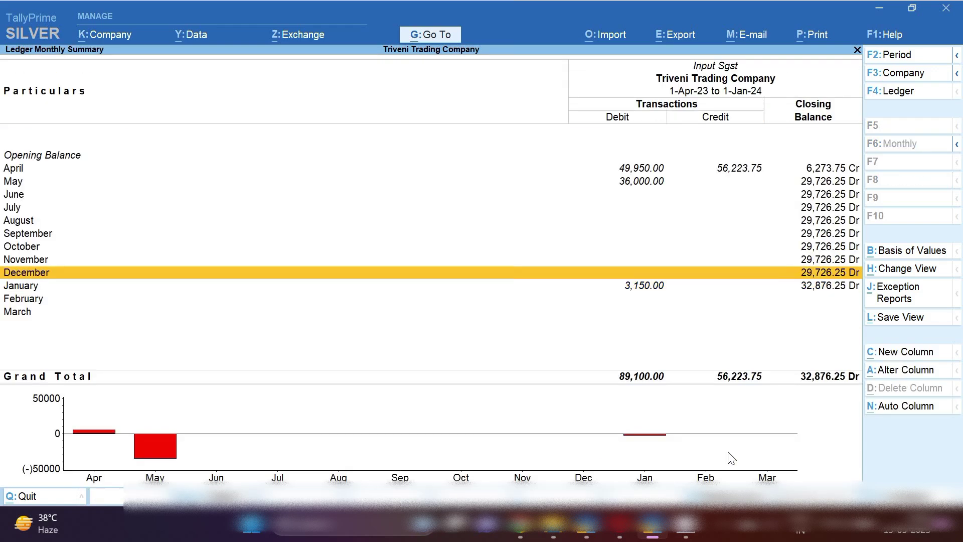
pyautogui.press('Down')
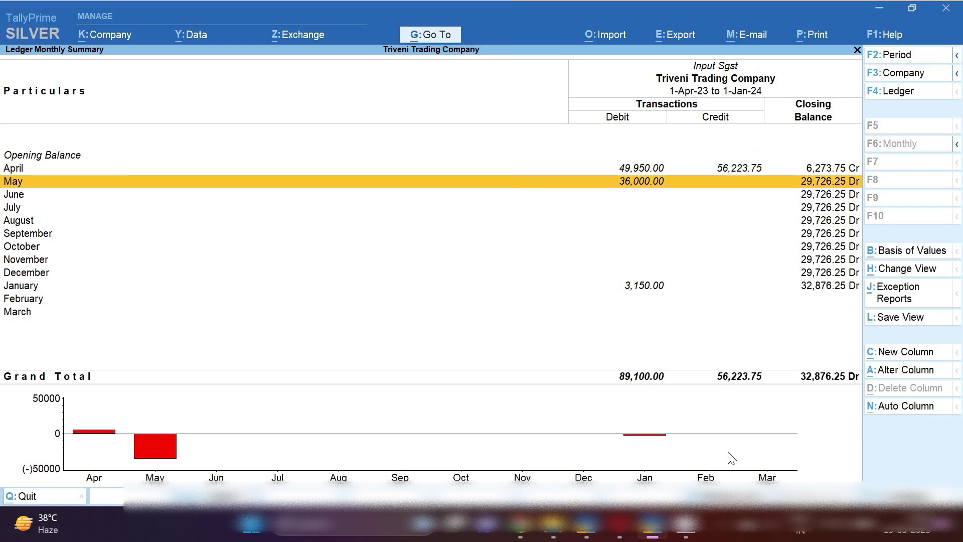
pyautogui.press('Up')
pyautogui.press('Return')
# Step: Delete journal voucher no. 12 dated 30-Apr-23, the combined GST adjustment entry, from the Input Sgst ledger
pyautogui.press('Down')
pyautogui.press('Down')
pyautogui.press('Down')
pyautogui.press('Down')
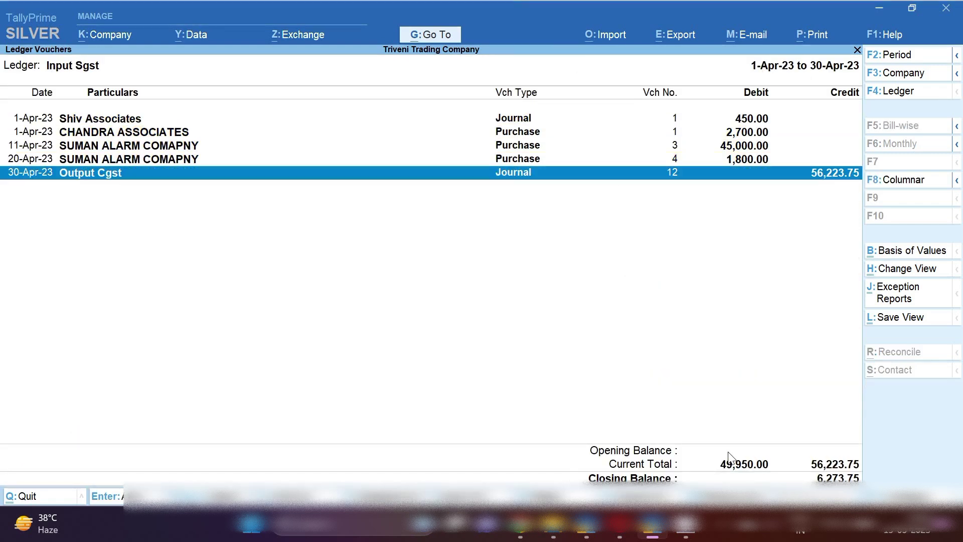
pyautogui.press('Return')
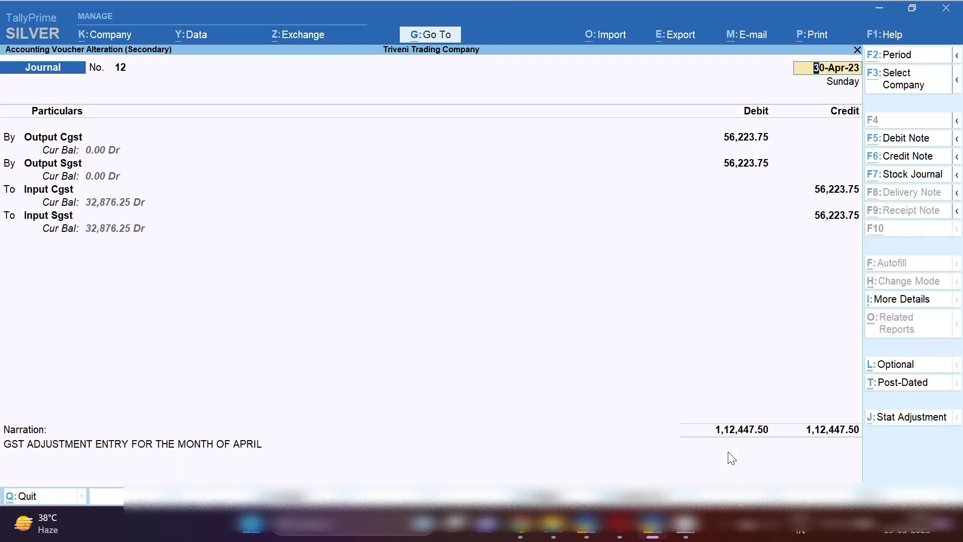
pyautogui.hotkey('alt', 'd')
pyautogui.press('y')
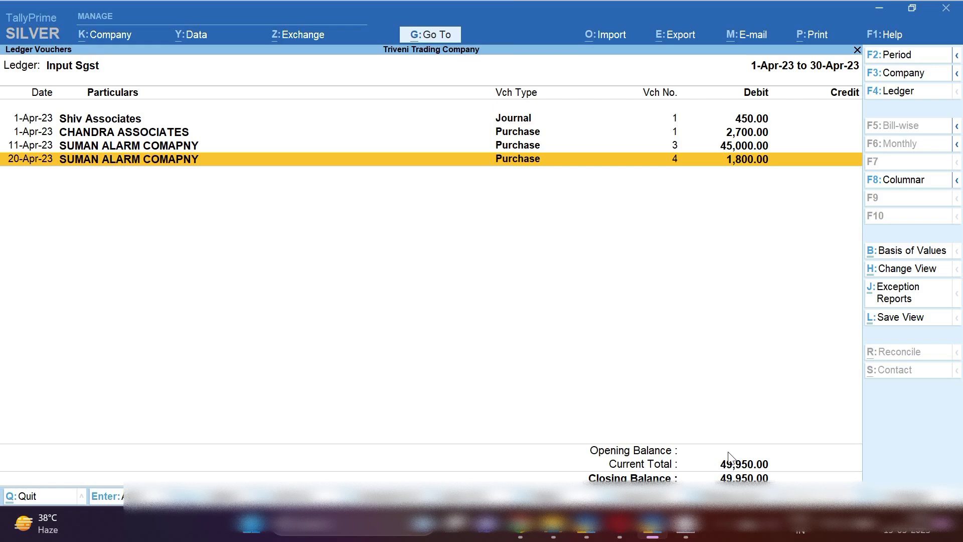
# Step: Start a new journal voucher from the ledger report and set its date to 30-4-2023
pyautogui.hotkey('alt', 'a')
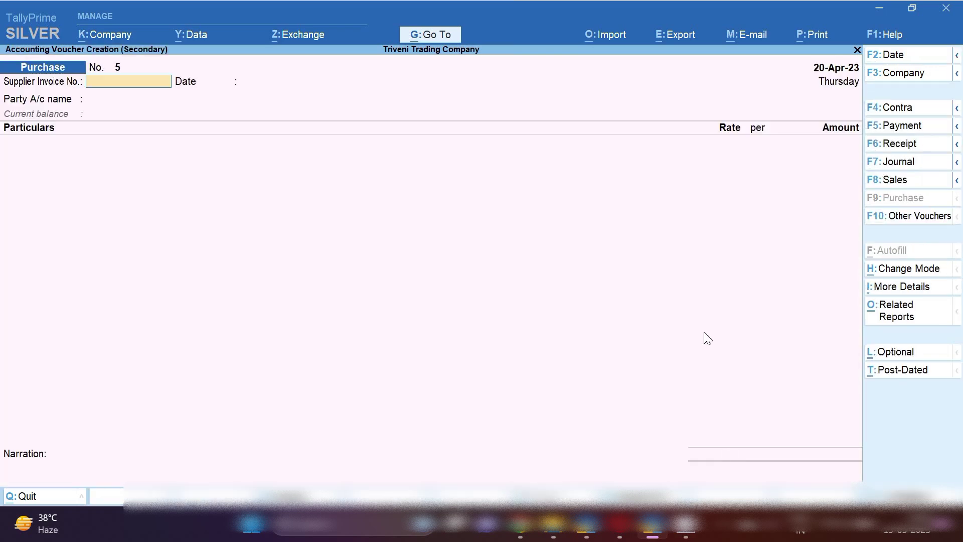
pyautogui.click(903, 169)
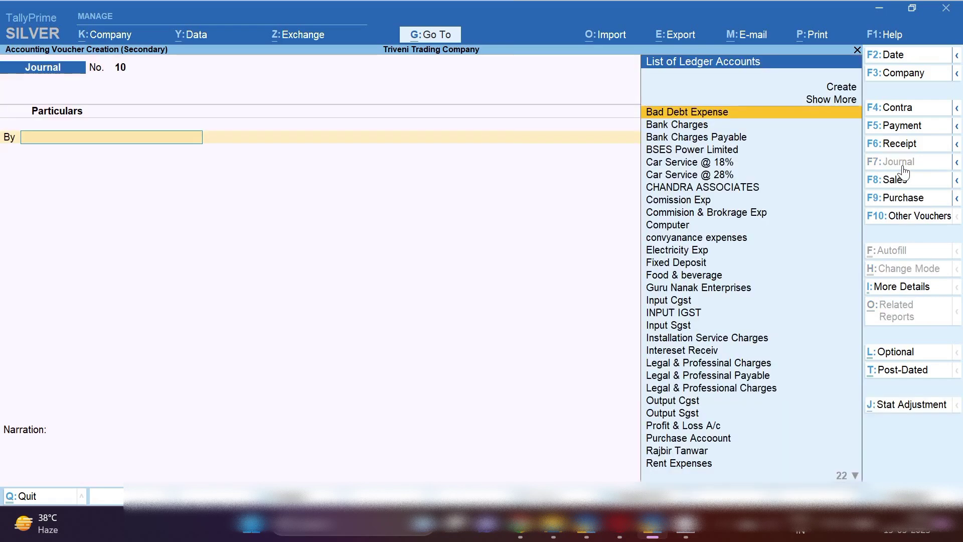
pyautogui.press('F2')
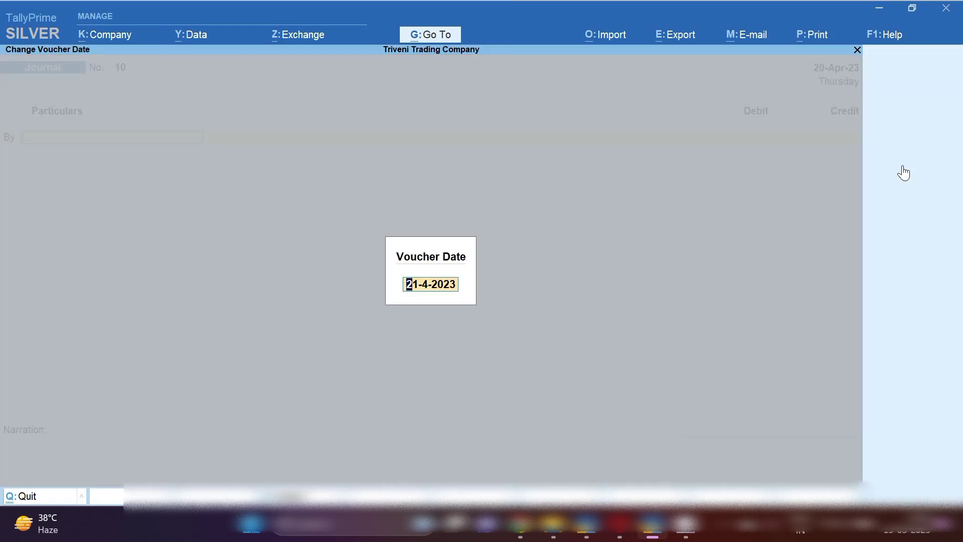
pyautogui.write('30.4.23')
pyautogui.press('Return')
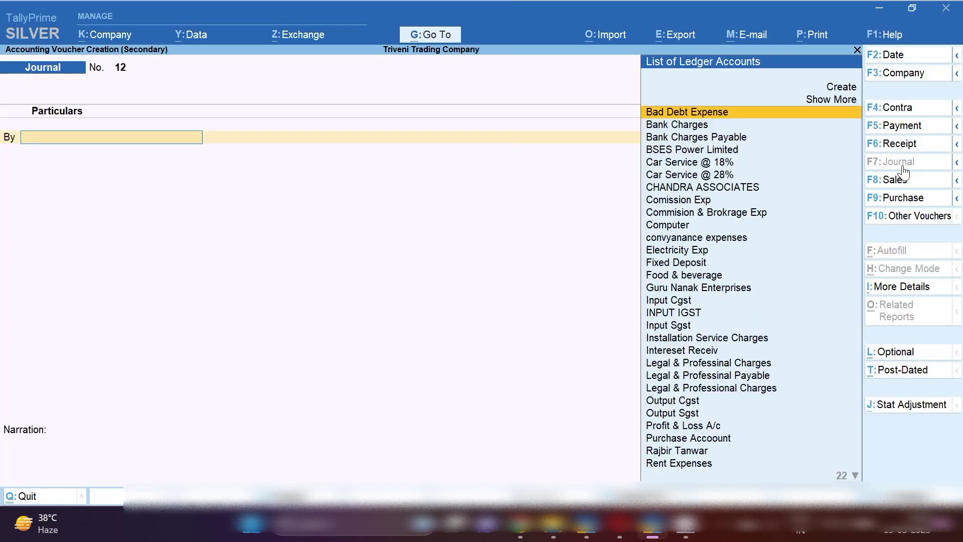
# Step: Debit the Output Cgst ledger with 56,223.75 in the journal voucher
pyautogui.write('OUT')
pyautogui.press('Return')
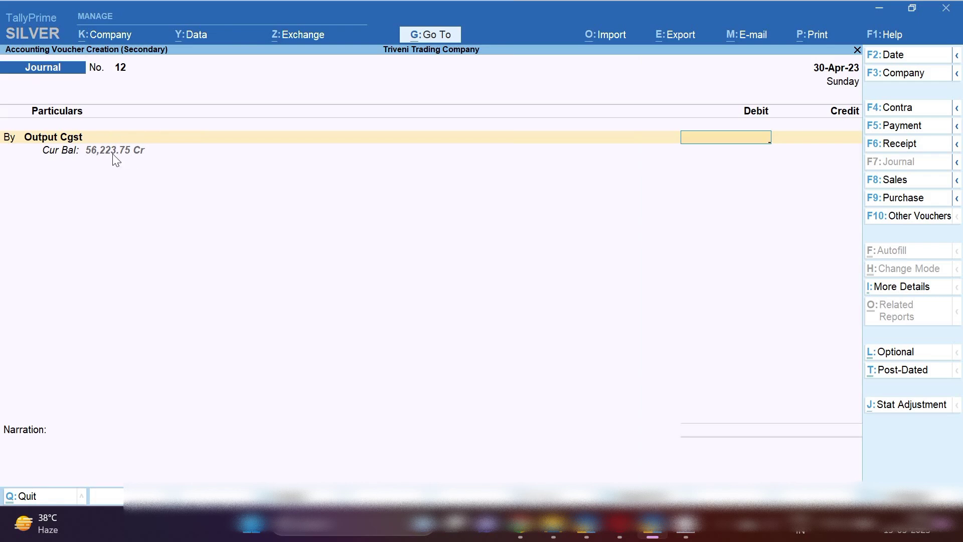
pyautogui.write('56,223.75')
pyautogui.press('Return')
pyautogui.press('b')
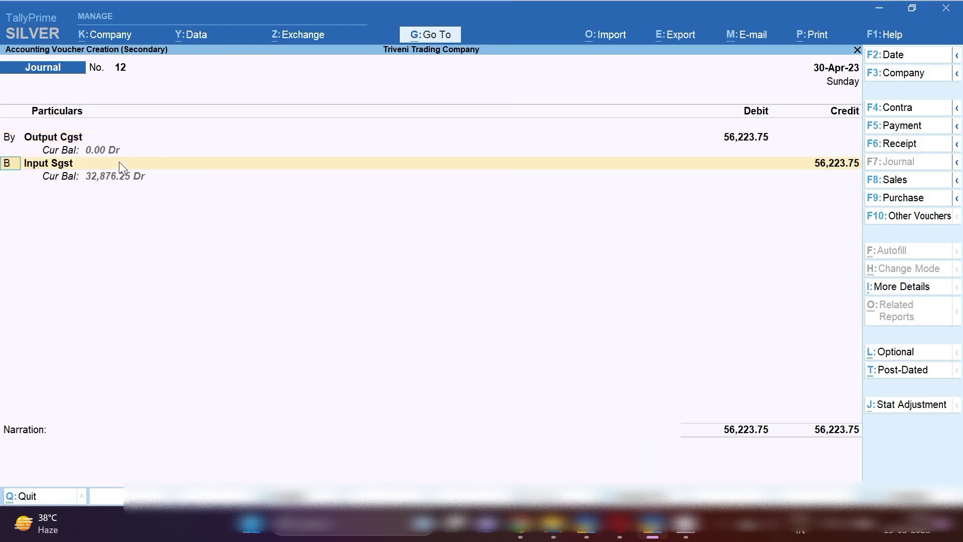
pyautogui.press('Return')
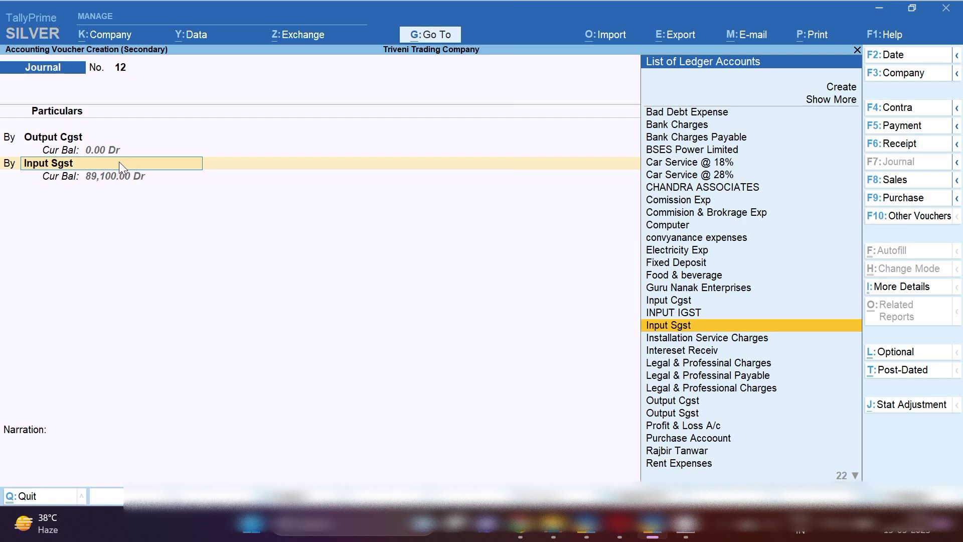
pyautogui.press('BackSpace')
pyautogui.press('t')
# Step: Credit the Input Cgst ledger with 56,223.75 and save the journal voucher without a narration
pyautogui.press('Return')
pyautogui.write('CGS')
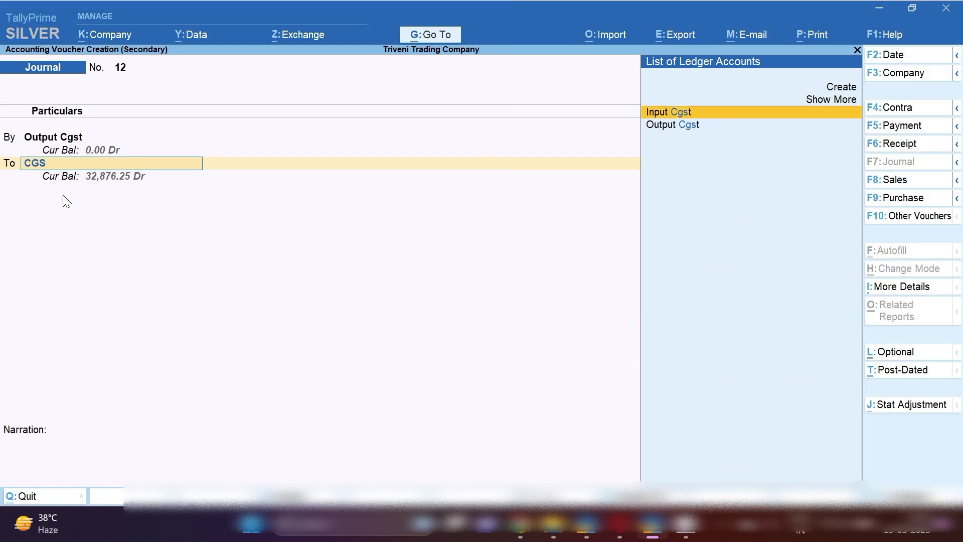
pyautogui.press('Return')
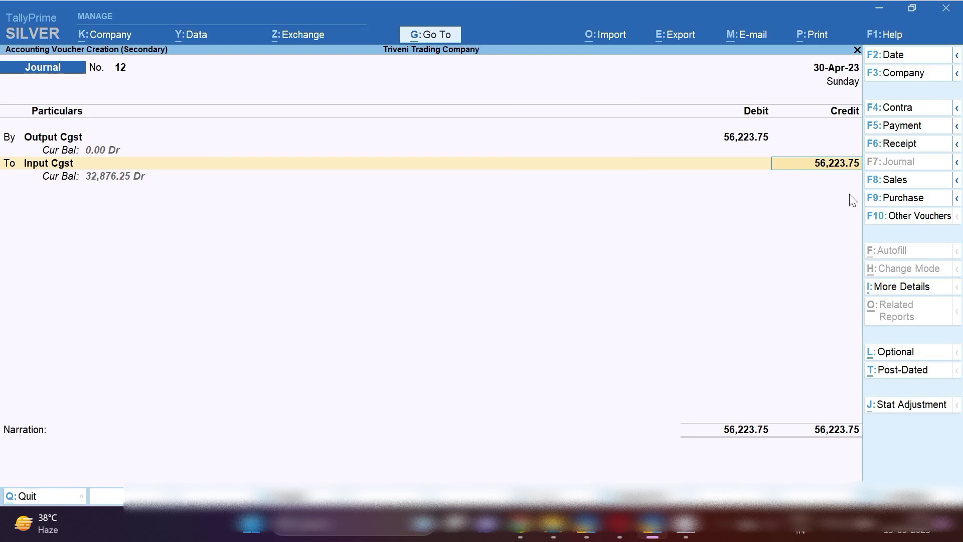
pyautogui.press('Return')
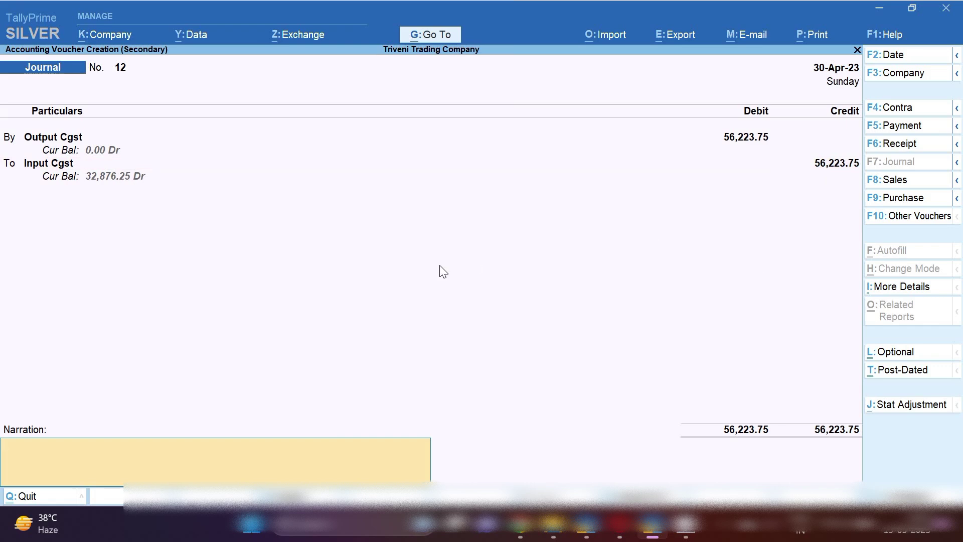
pyautogui.hotkey('ctrl', 'a')
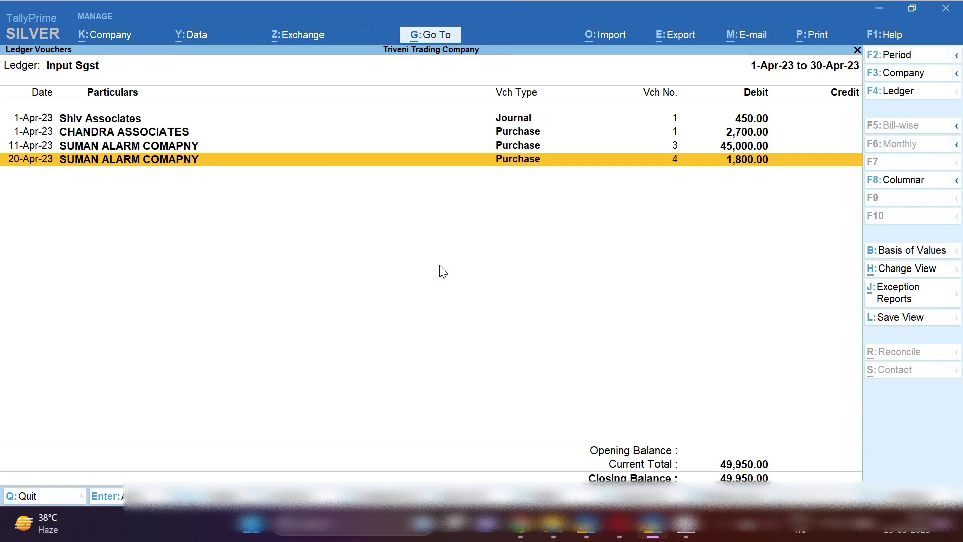
# Step: Start another journal voucher for the SGST adjustment and date it 30 April 2023
pyautogui.hotkey('alt', 'a')
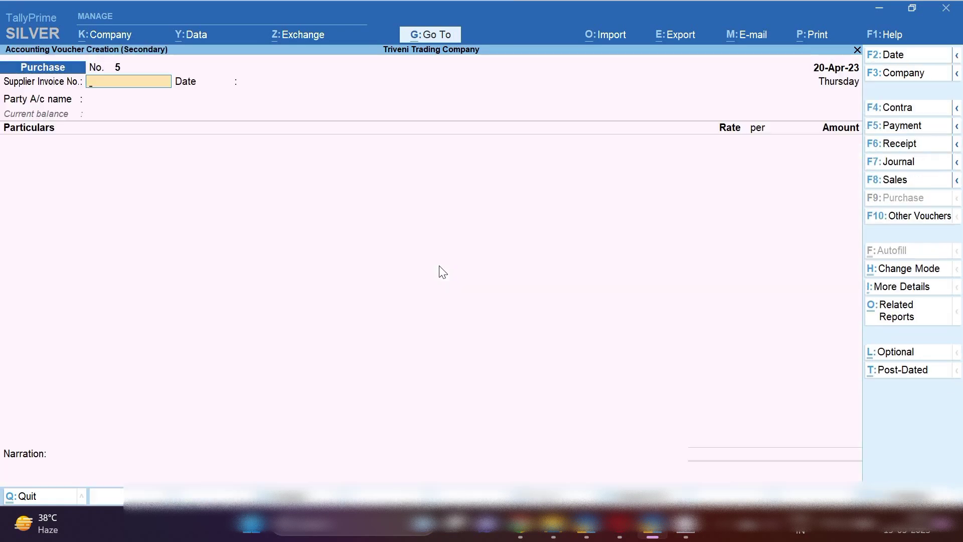
pyautogui.click(903, 165)
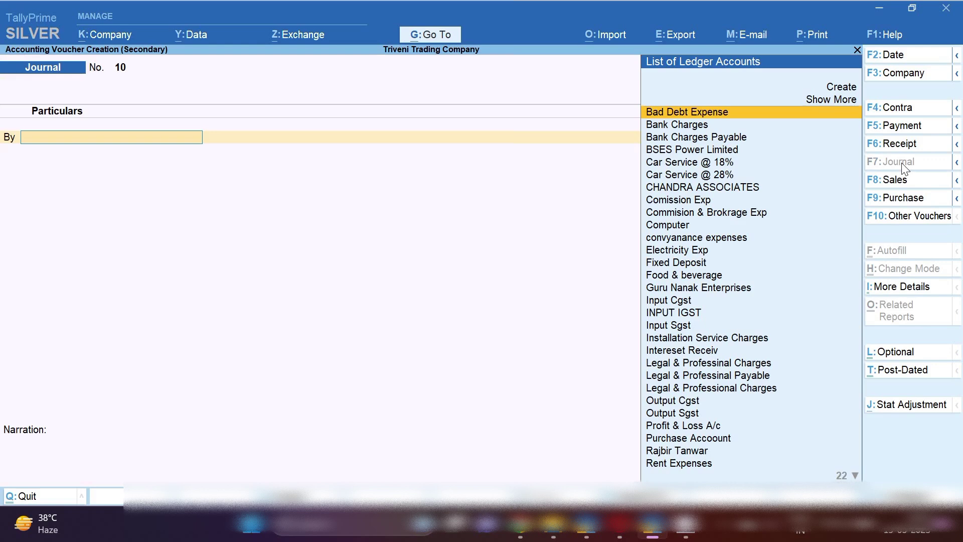
pyautogui.press('F2')
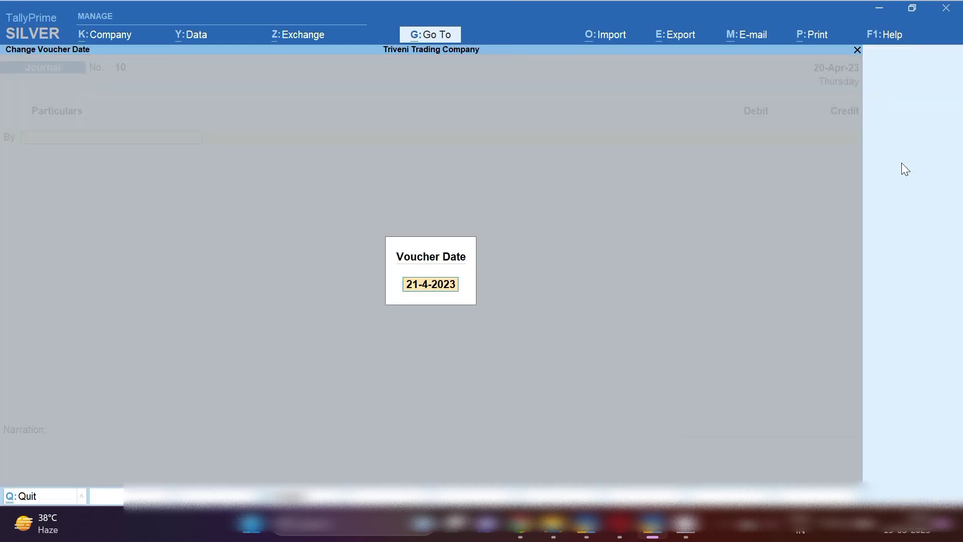
pyautogui.write('30-4')
pyautogui.press('Return')
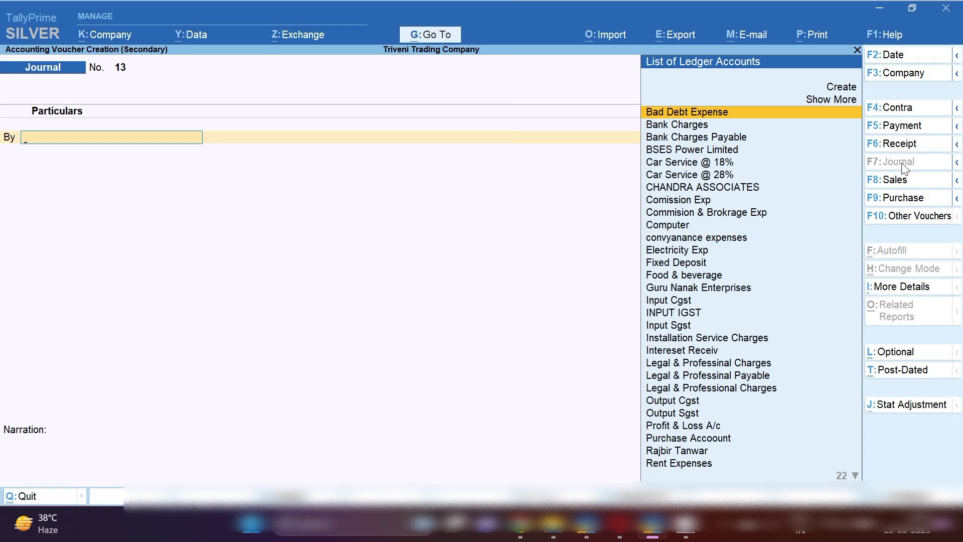
# Step: Debit the Output Sgst ledger with 56,223.75 in the journal voucher
pyautogui.write('SGS')
pyautogui.press('Down')
pyautogui.press('Down')
pyautogui.press('Return')
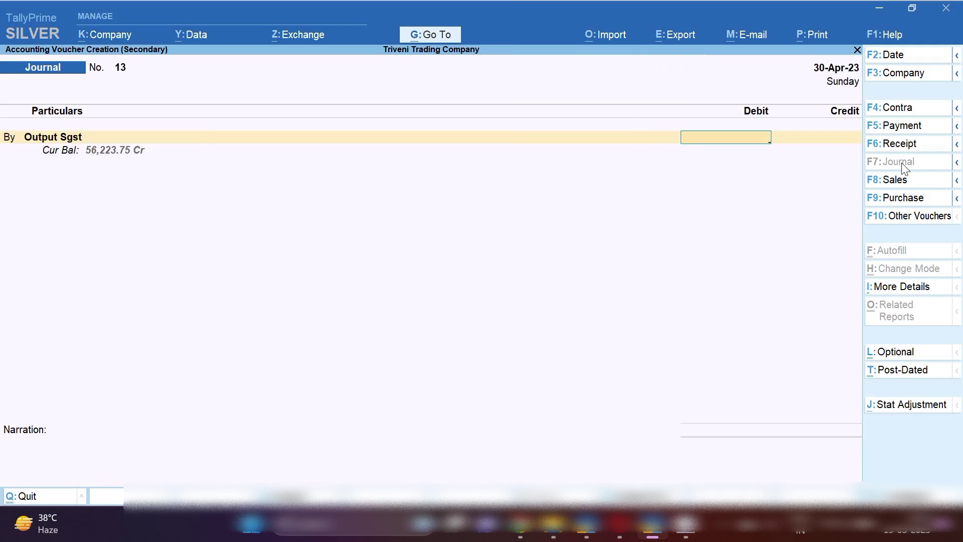
pyautogui.write('56,223.75')
pyautogui.press('Return')
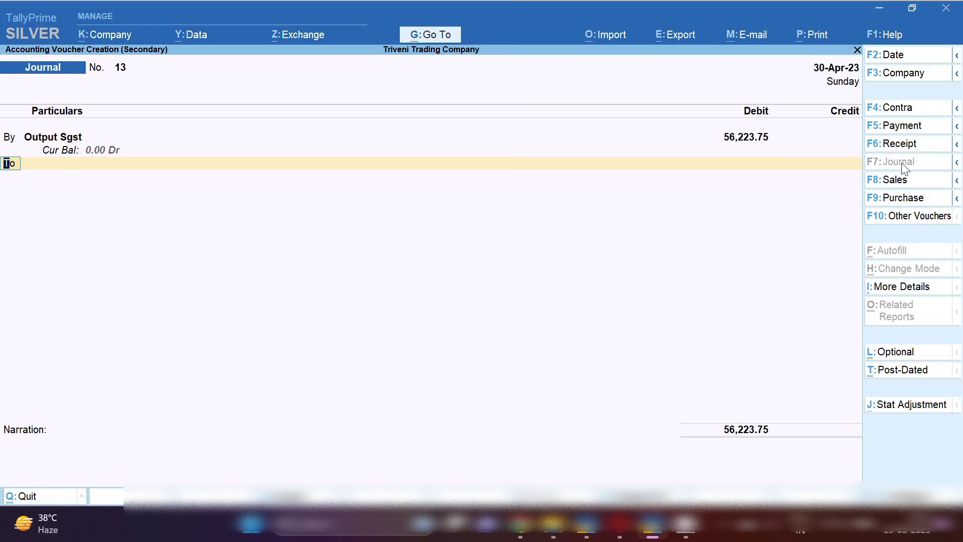
# Step: Credit the Input Sgst ledger with 56,223.75 and save the journal voucher without a narration
pyautogui.press('Return')
pyautogui.write('SGS')
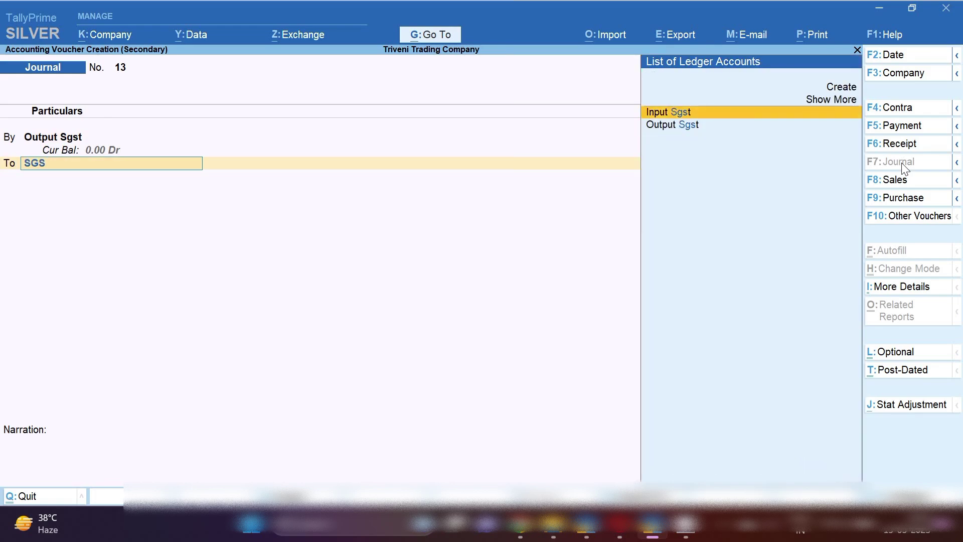
pyautogui.press('Return')
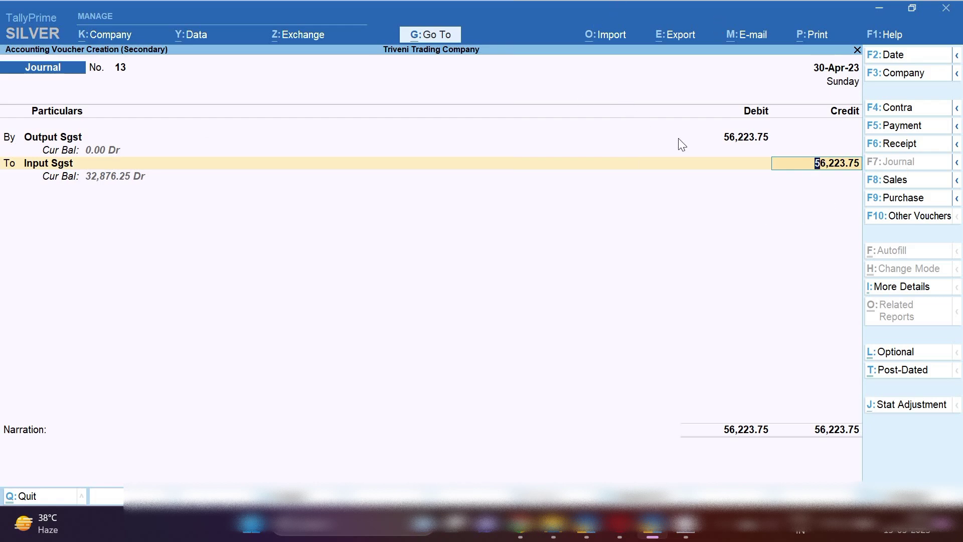
pyautogui.hotkey('ctrl', 'Return')
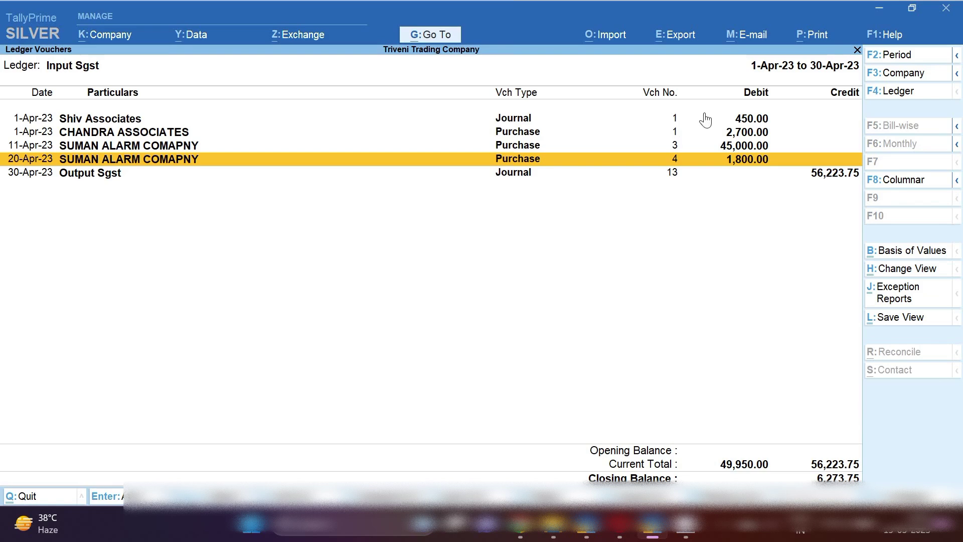
# Step: Open the Balance Sheet report from the list of reports
pyautogui.click(425, 40)
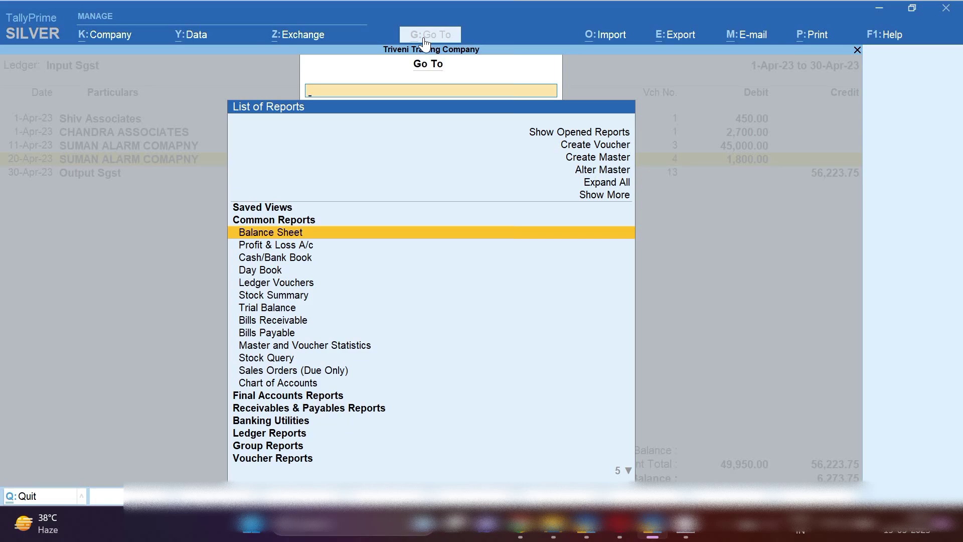
pyautogui.press('Return')
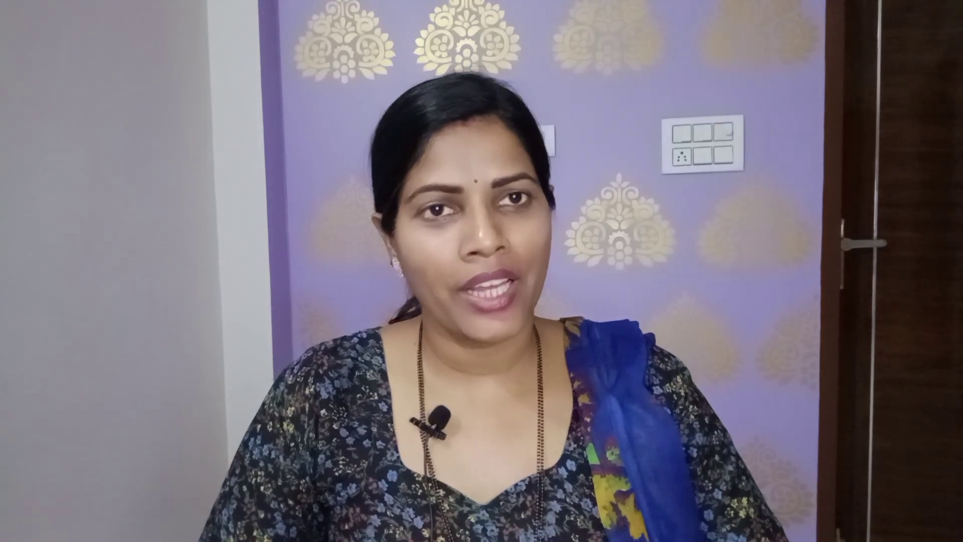